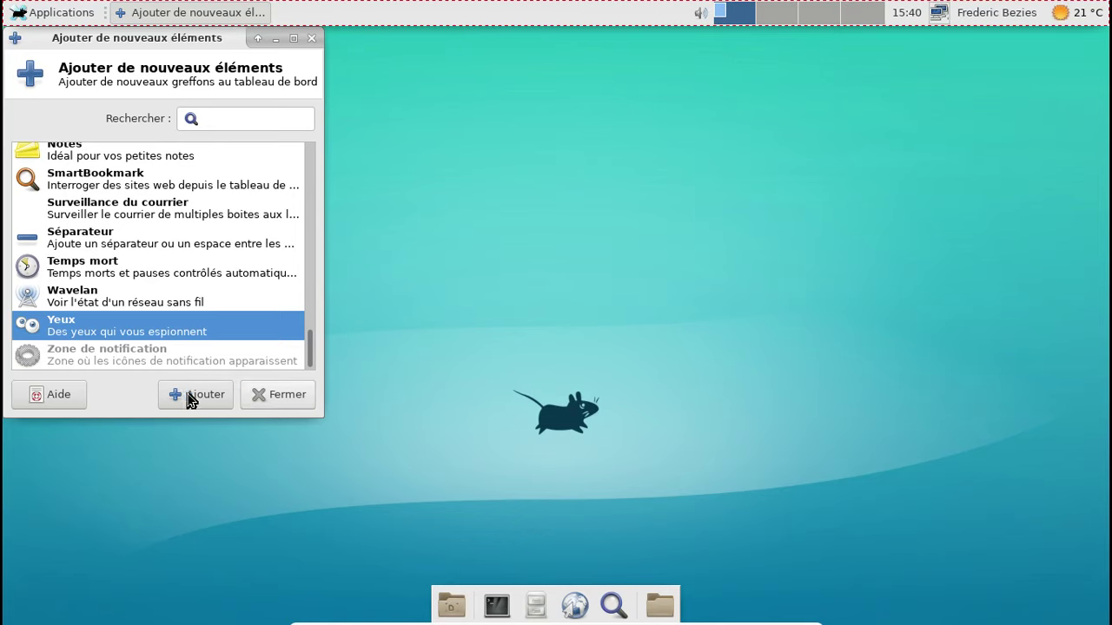
Add the Yeux plugin to the top panel and close the new items dialog.
click(193, 396)
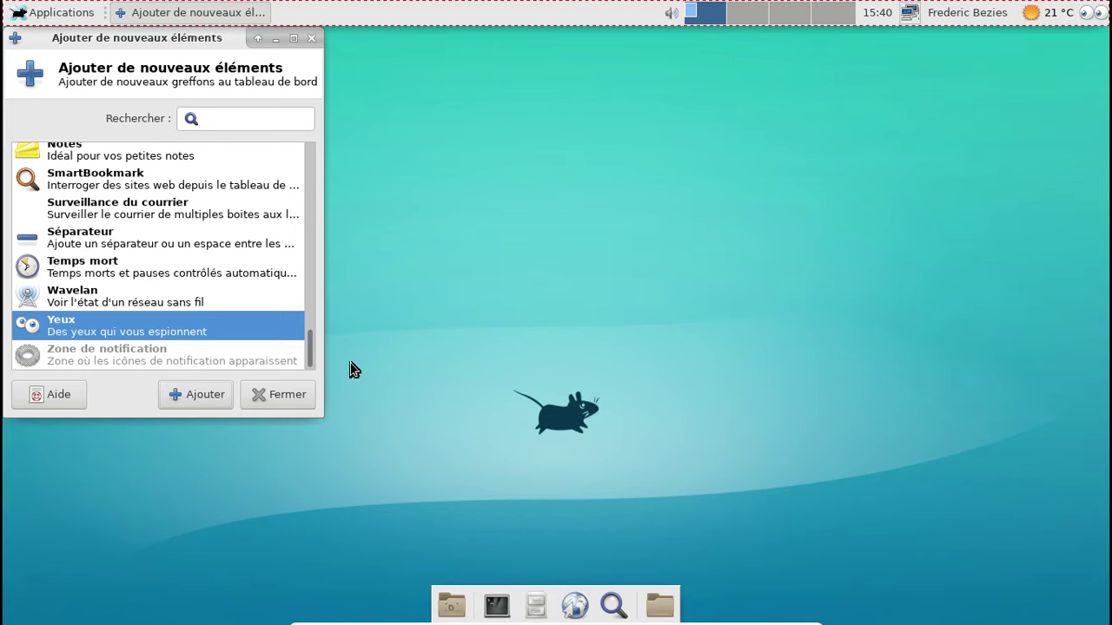
click(286, 396)
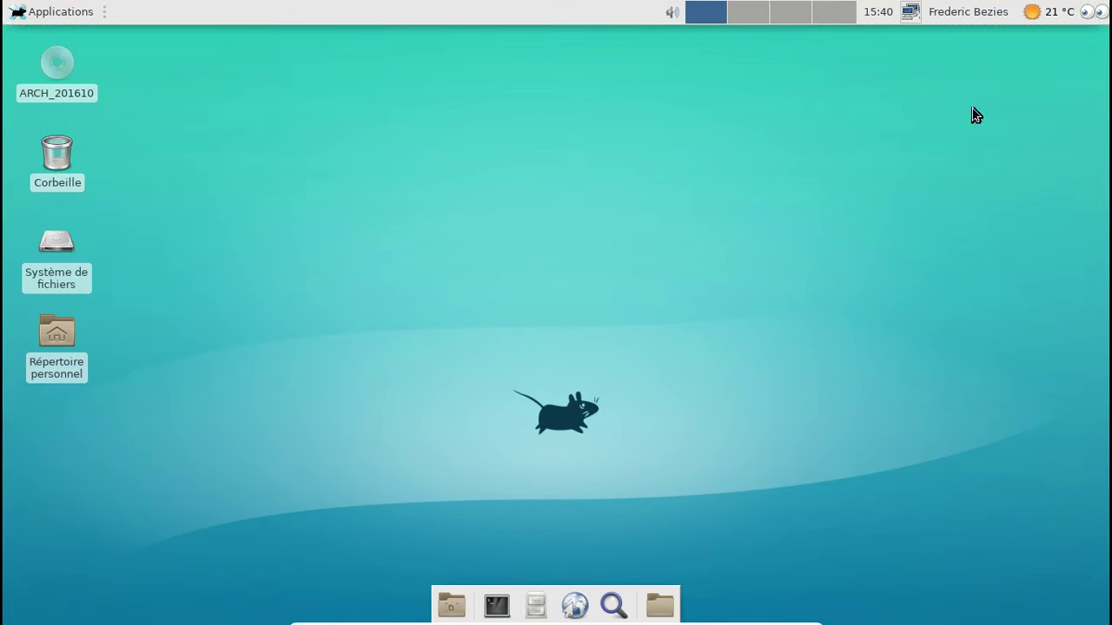
Remove the Yeux plugin from the top panel and confirm the removal.
right_click(1097, 15)
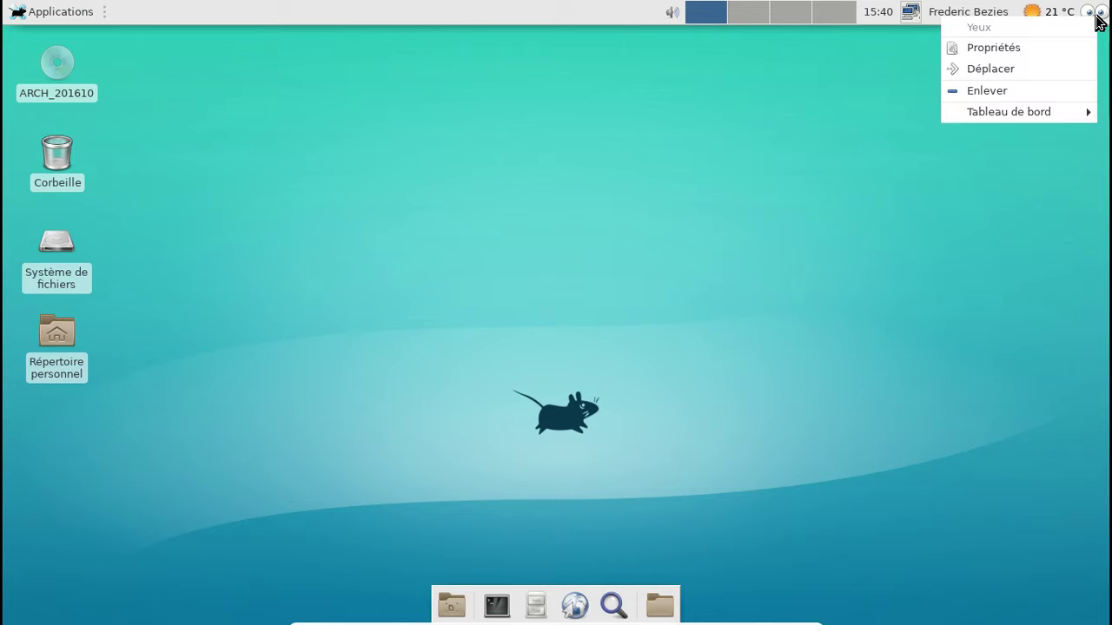
click(1009, 92)
click(680, 344)
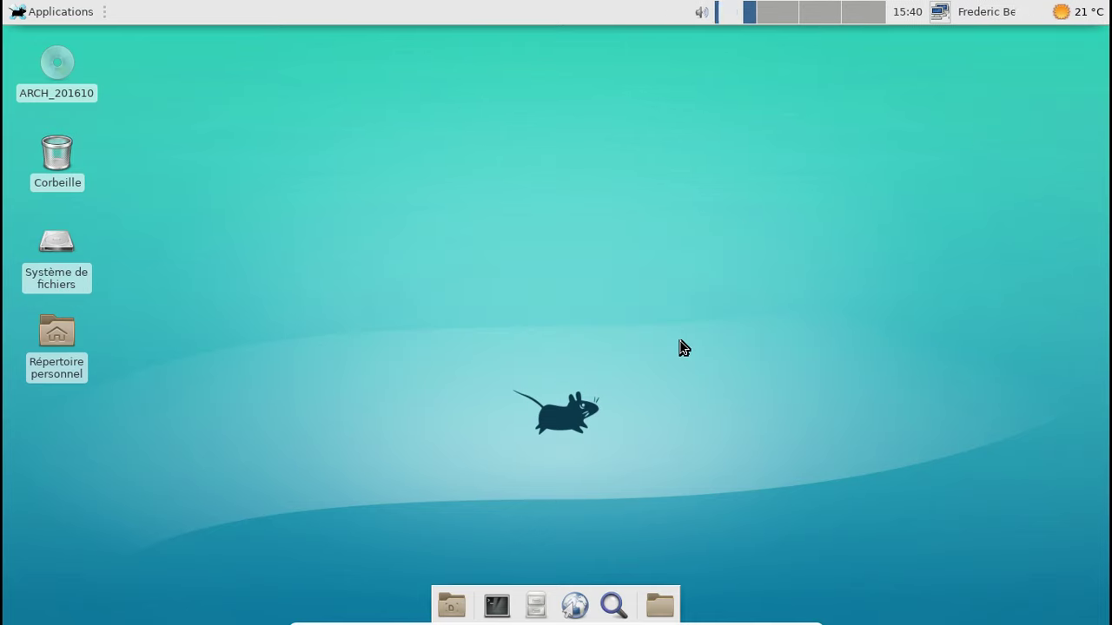
Look through the installed application categories of the Xfce desktop, especially the Internet programs.
click(57, 16)
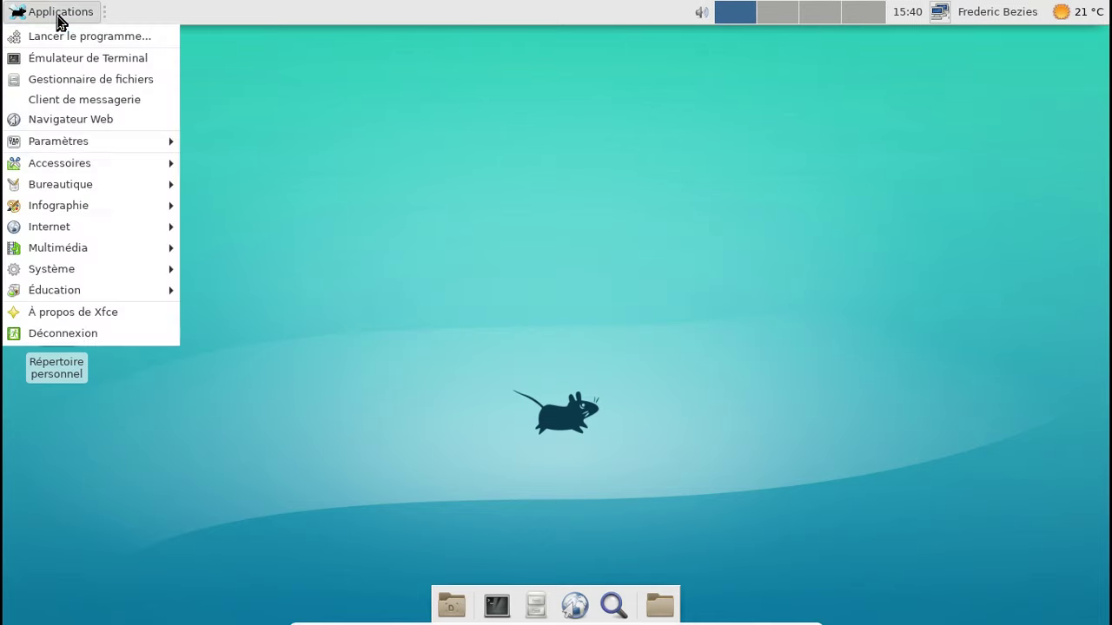
mouse_move(101, 163)
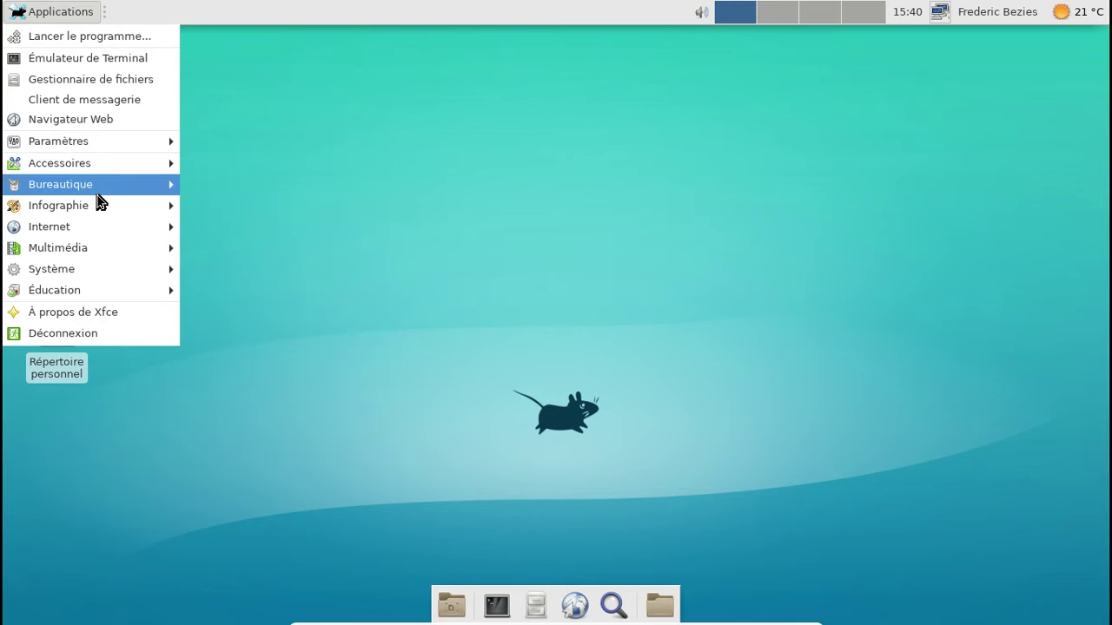
mouse_move(95, 227)
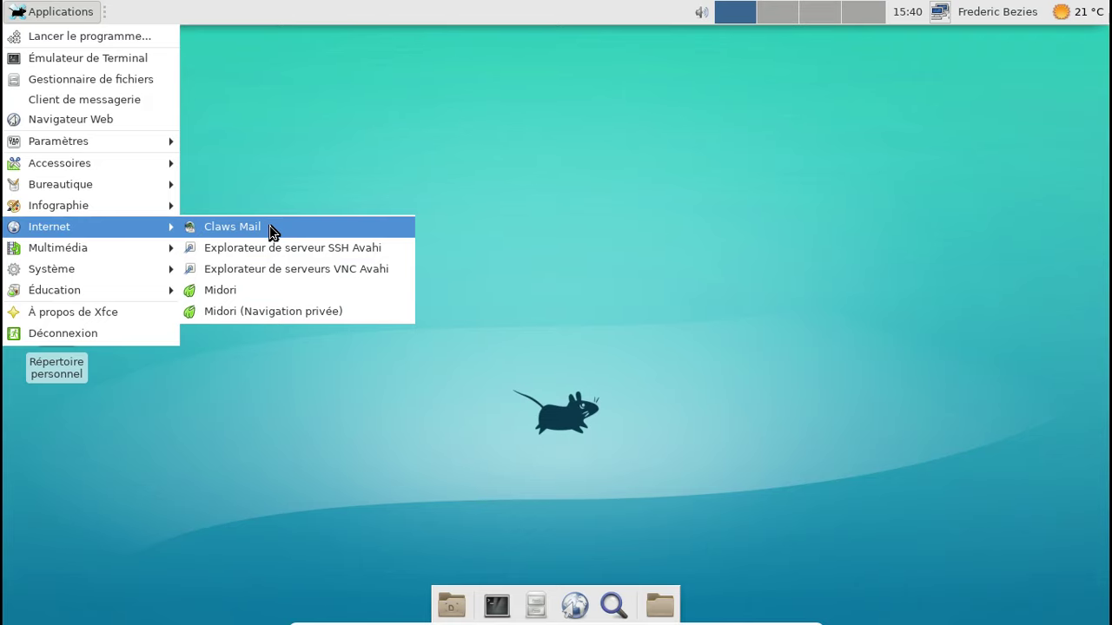
mouse_move(55, 192)
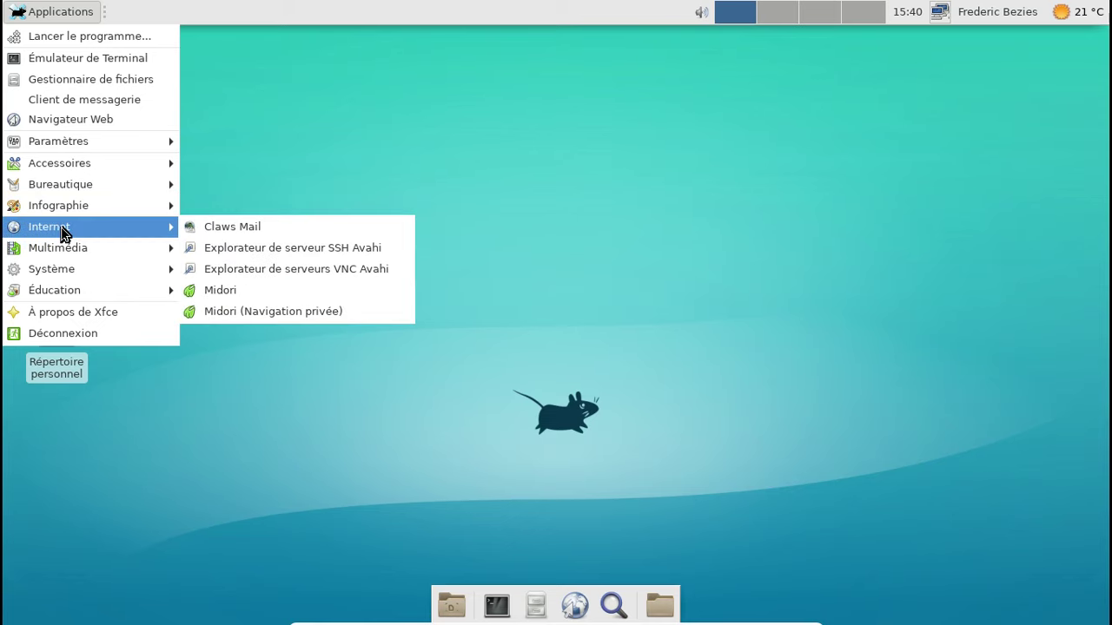
click(533, 268)
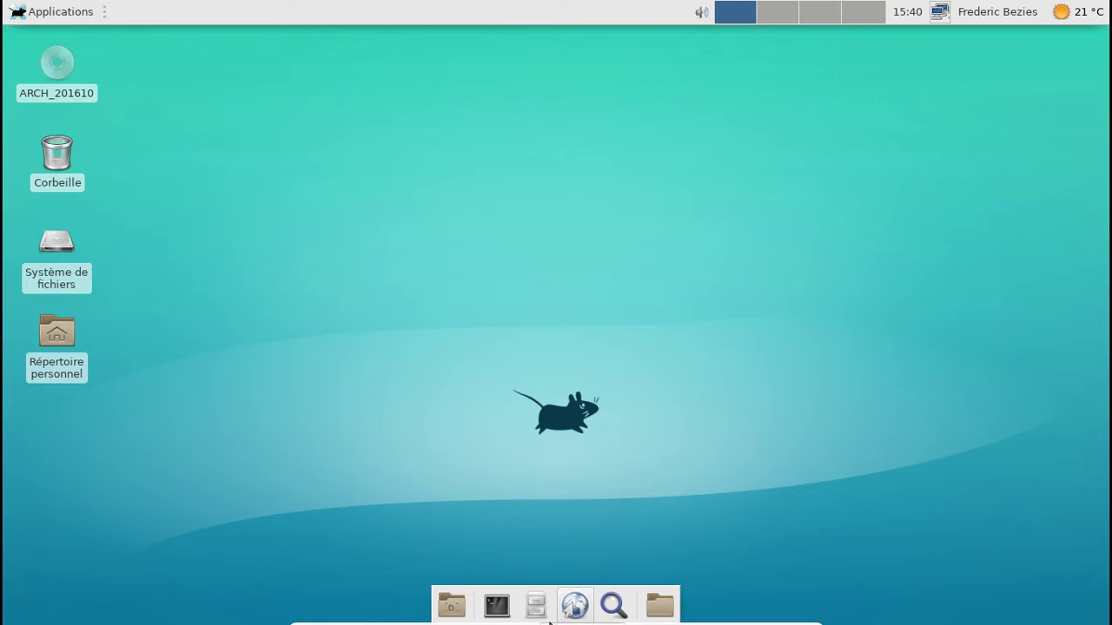
Open the file manager, view its version information, and close it again.
click(535, 608)
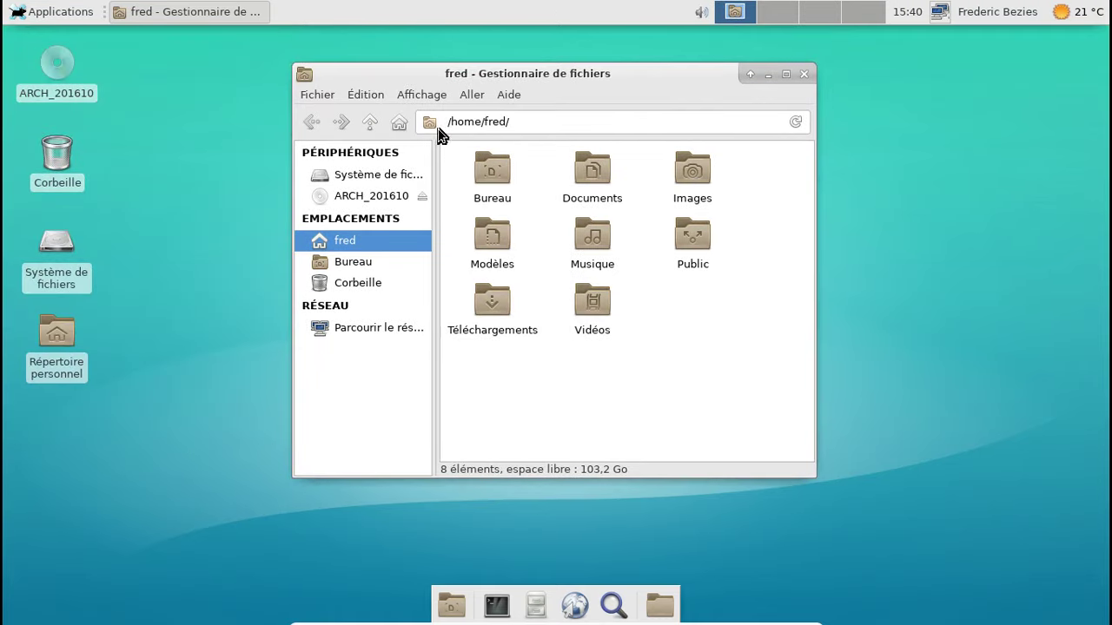
click(506, 96)
click(520, 142)
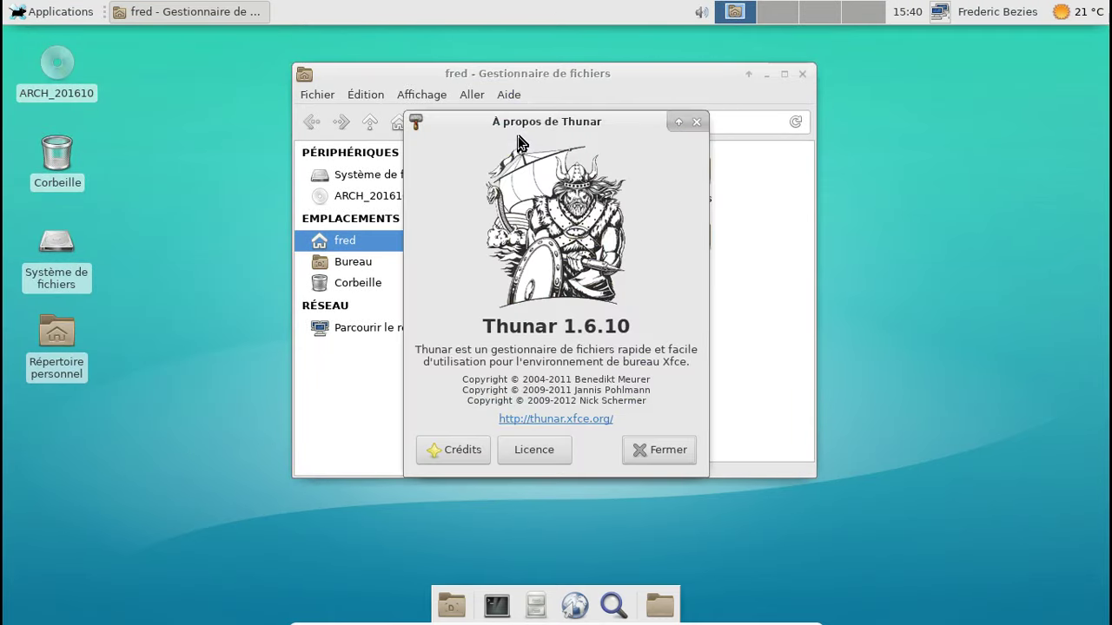
click(664, 451)
click(394, 334)
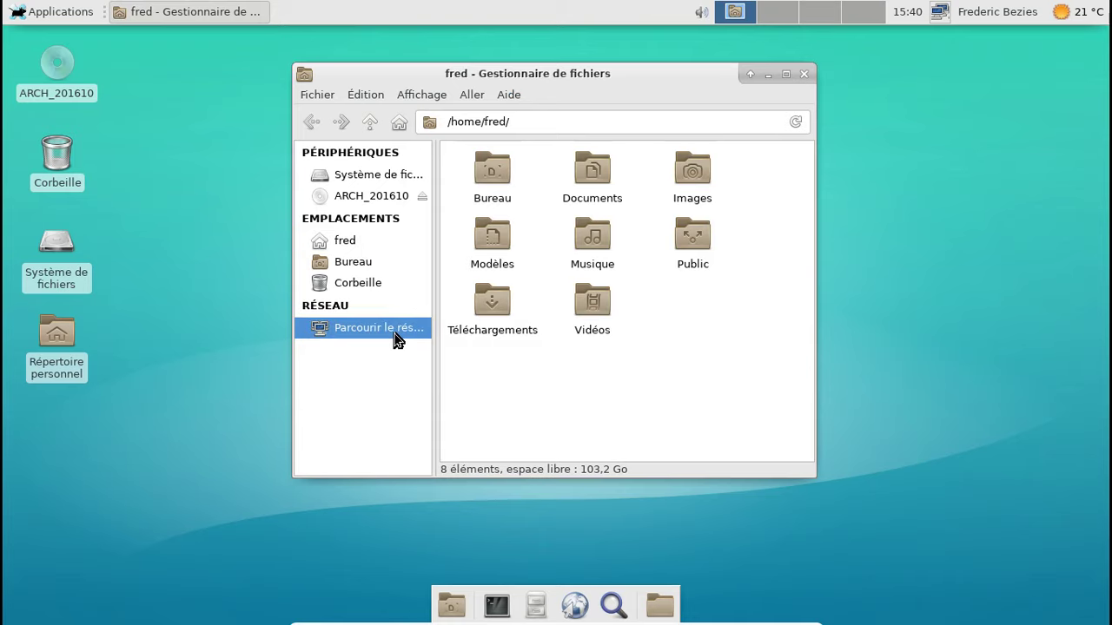
click(803, 74)
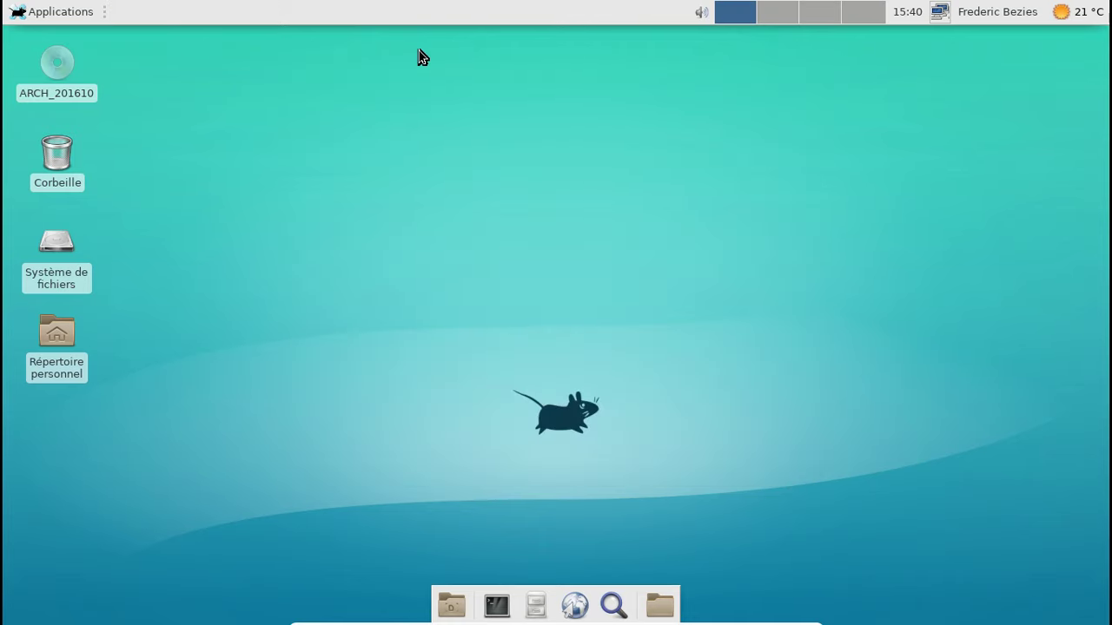
View the version information of the Xfce desktop environment and close it.
click(97, 12)
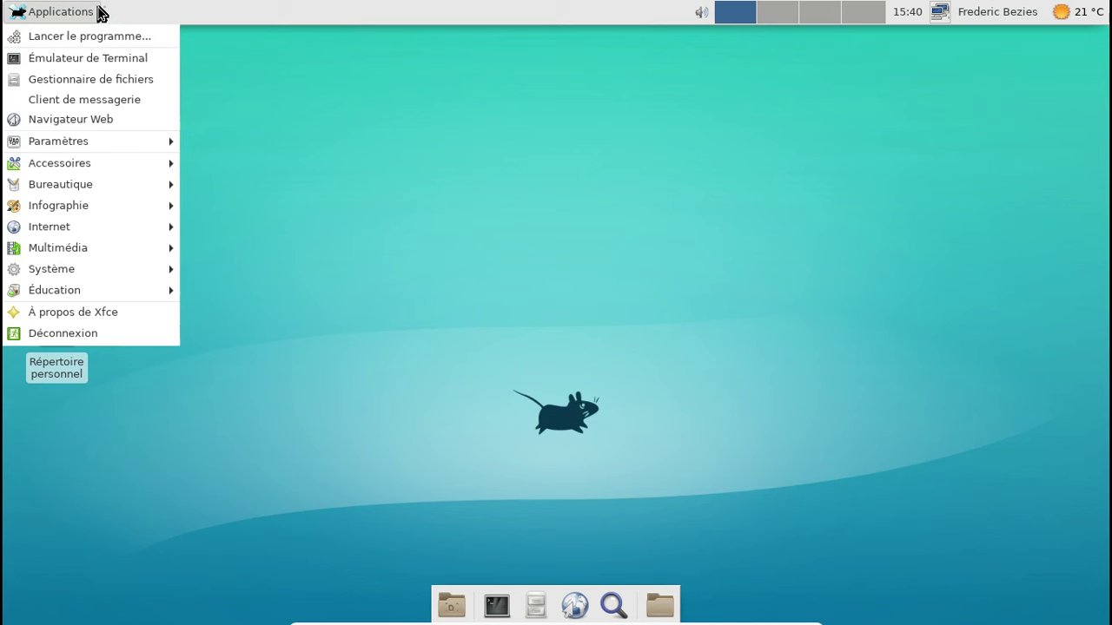
click(106, 318)
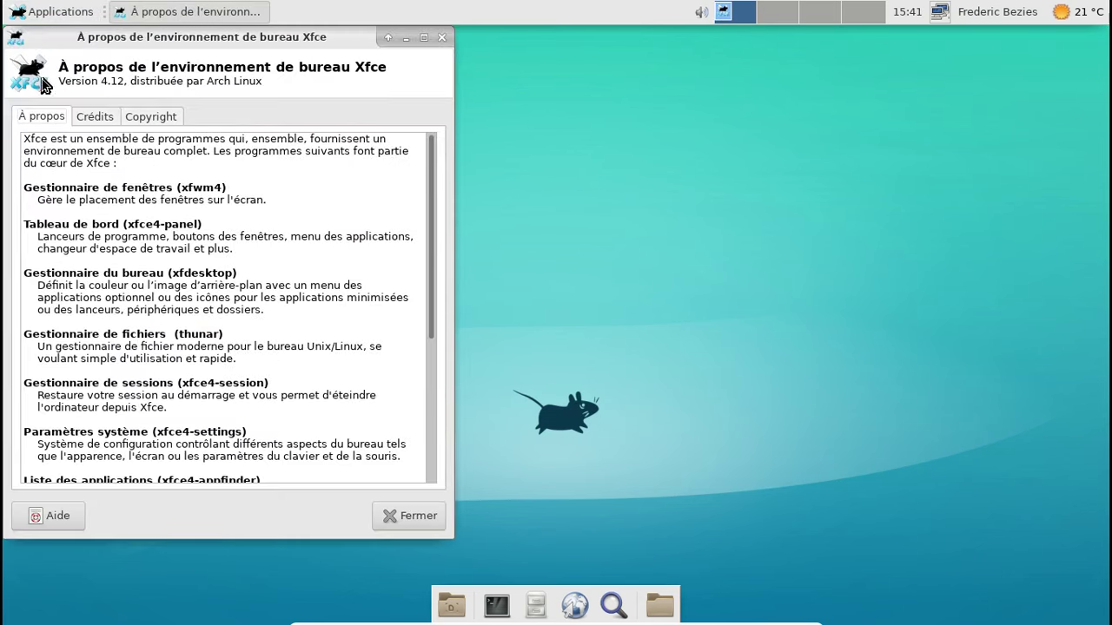
click(441, 38)
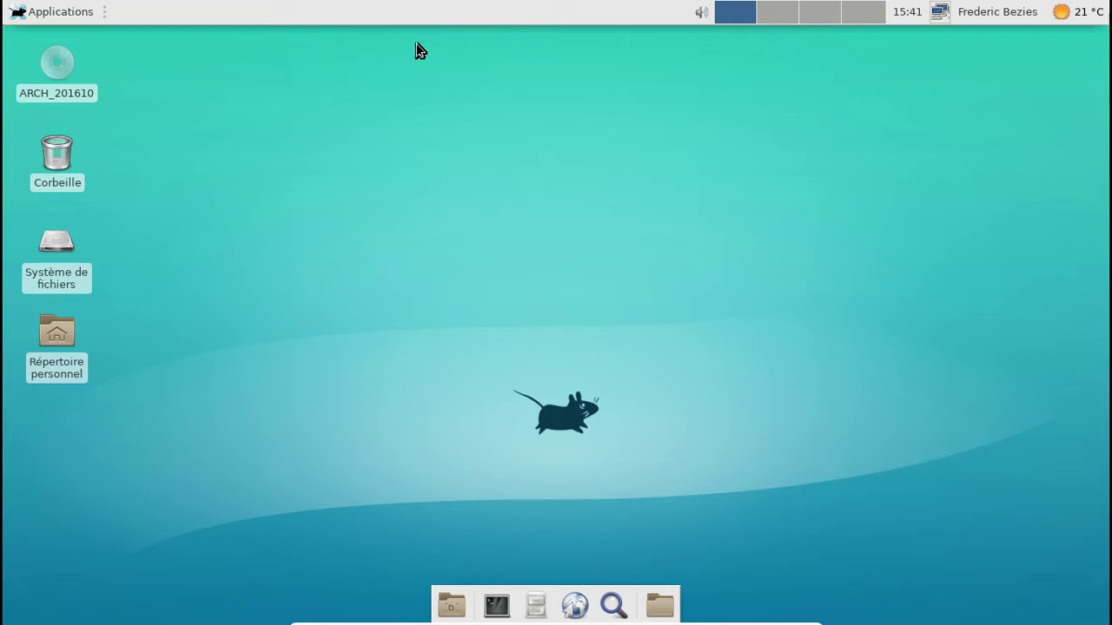
Shut down the Xfce system and confirm the shutdown.
click(971, 12)
click(981, 102)
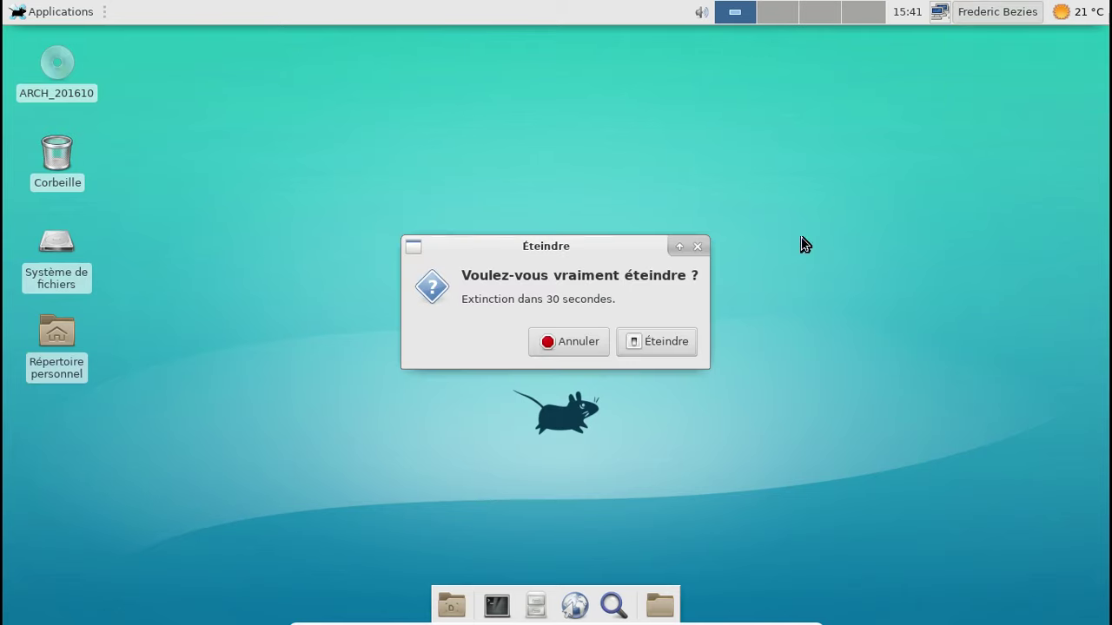
click(663, 343)
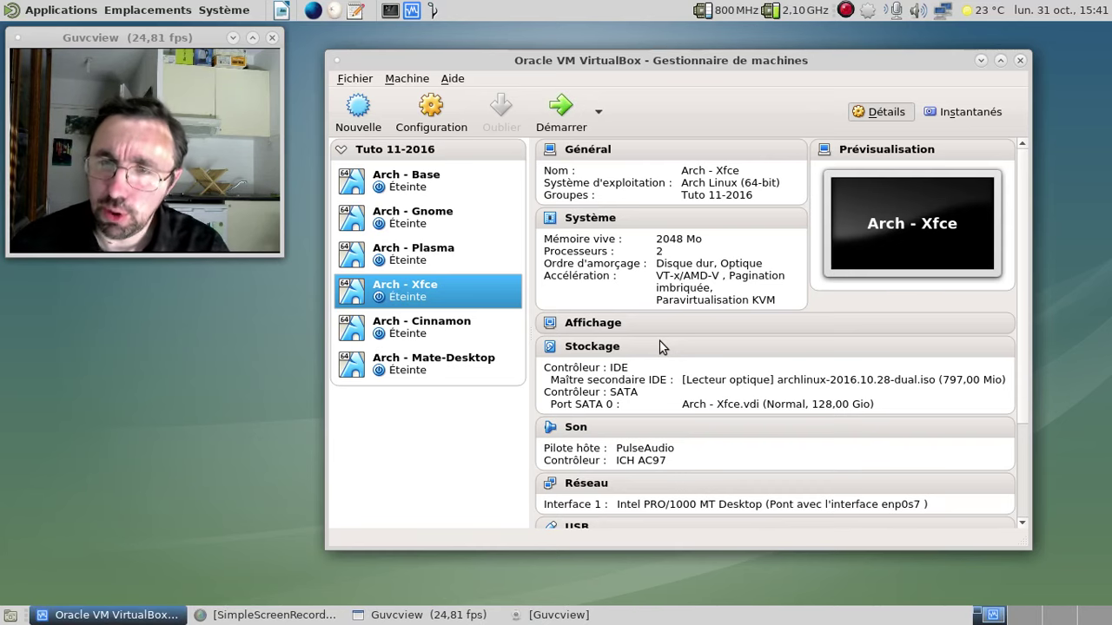
Start the Arch - Cinnamon virtual machine from VirtualBox and boot its Arch Linux entry.
key(Down)
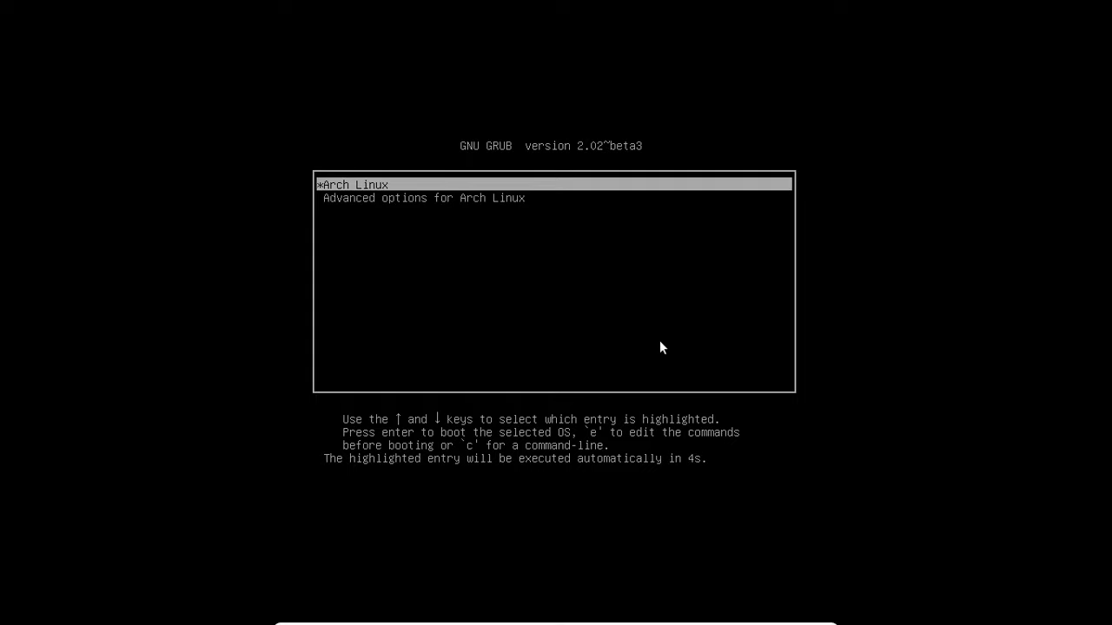
key(Return)
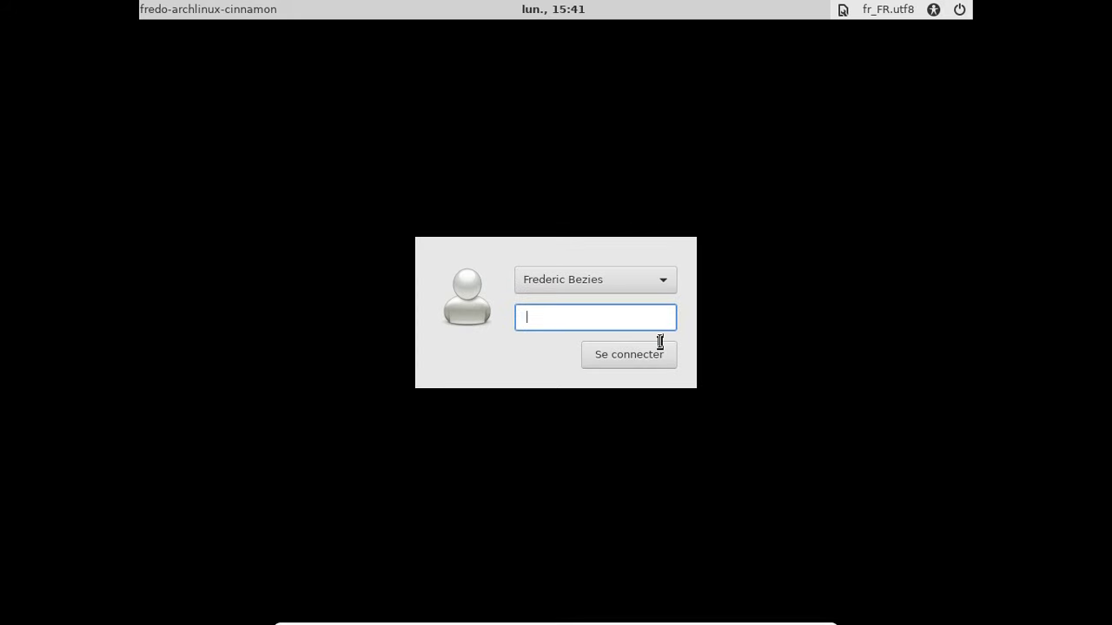
Log in to the Cinnamon session with the account password and dismiss the software rendering notification.
text(********)
click(663, 348)
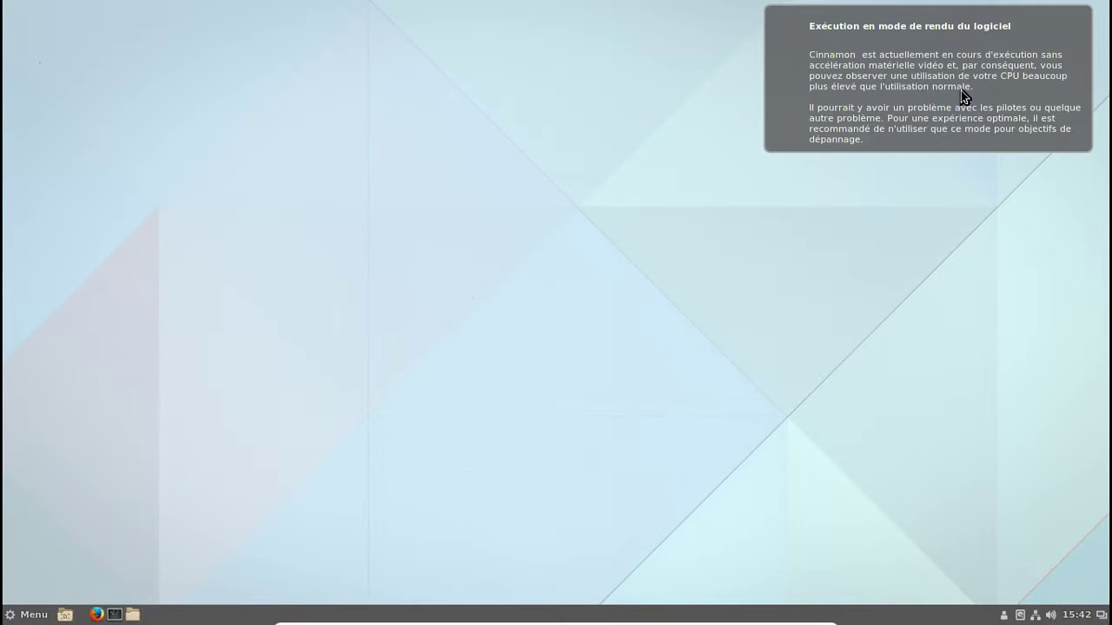
click(1082, 23)
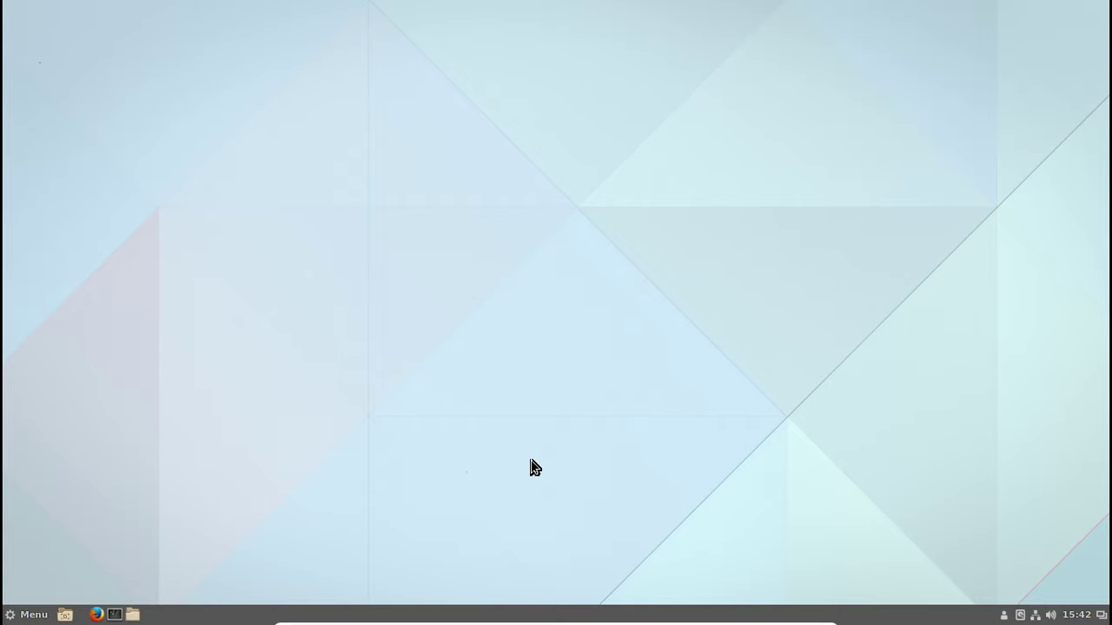
Open a terminal window and the Nemo file manager showing the home folder.
click(115, 616)
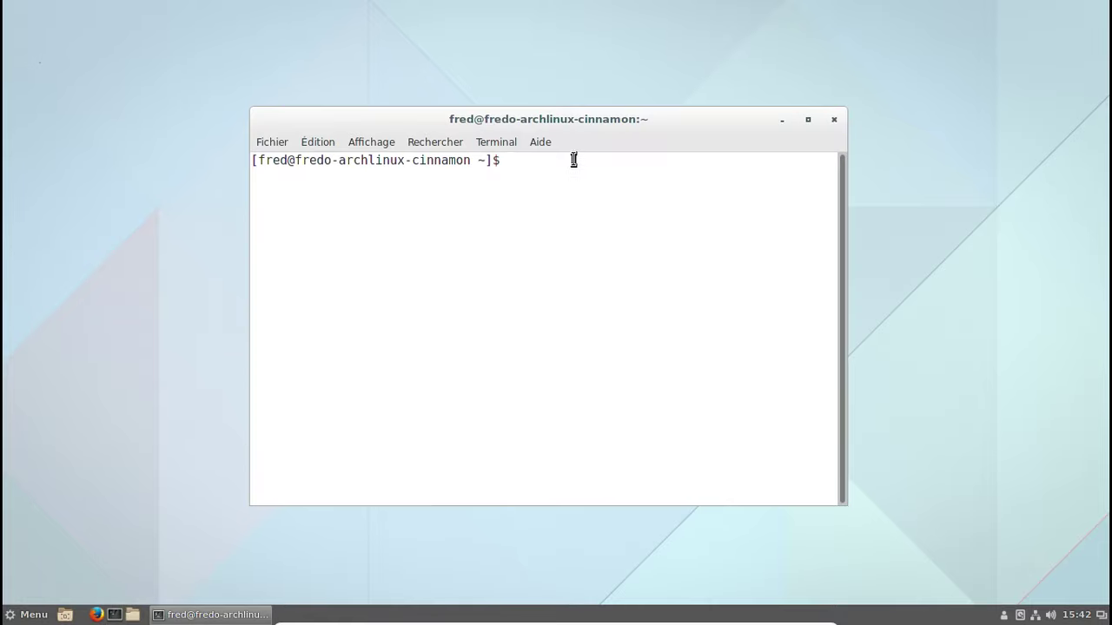
click(22, 616)
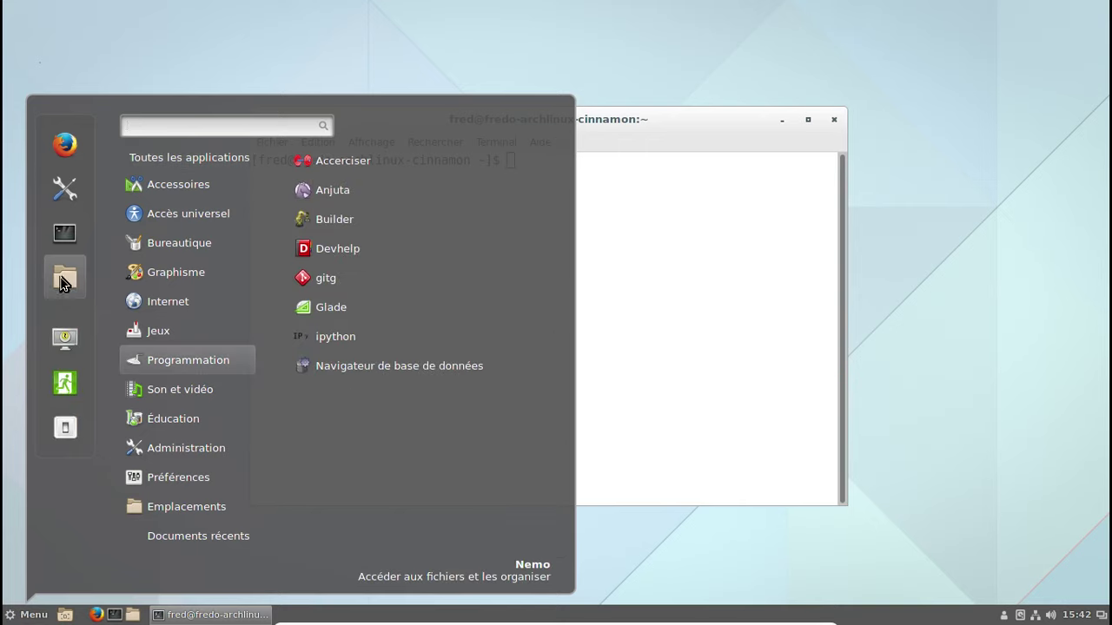
click(62, 282)
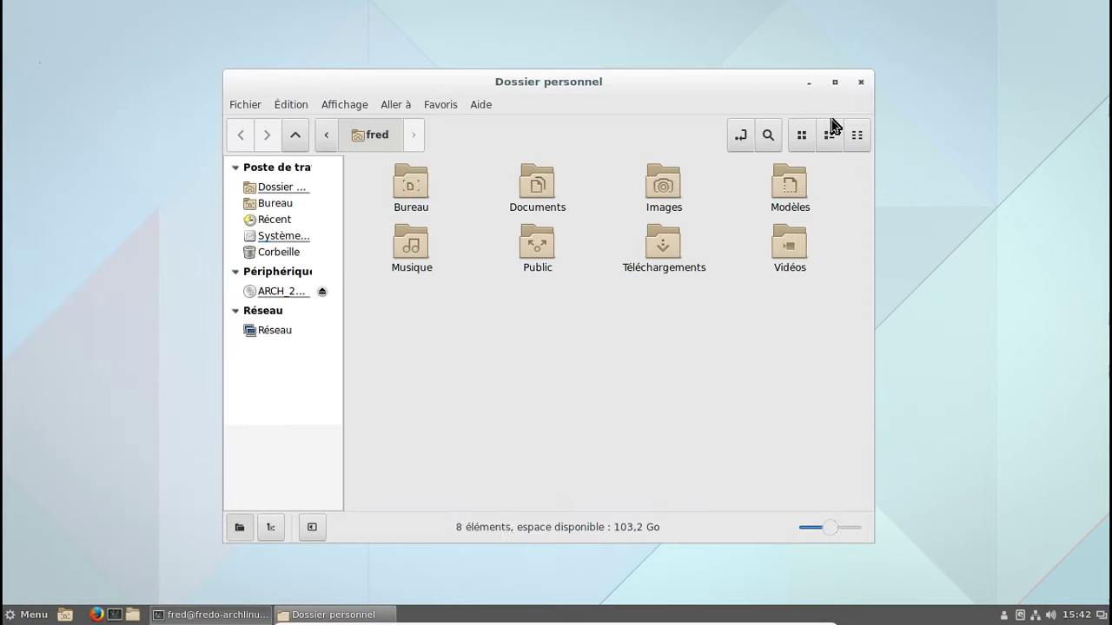
Preview the home folder in list view and compact view, and return it to icon view.
click(831, 122)
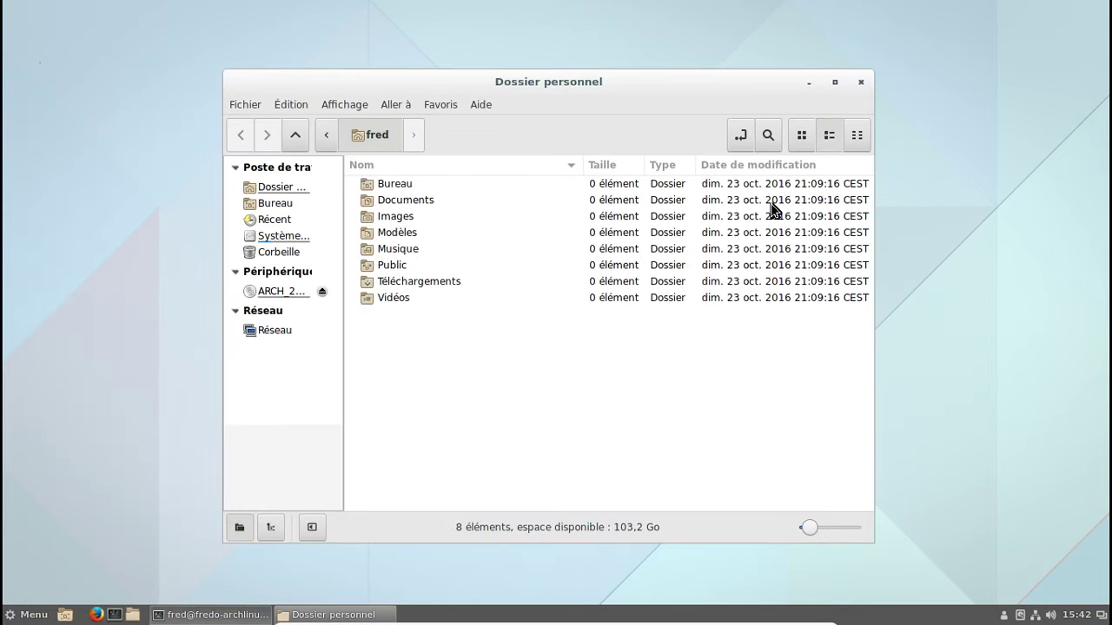
click(852, 134)
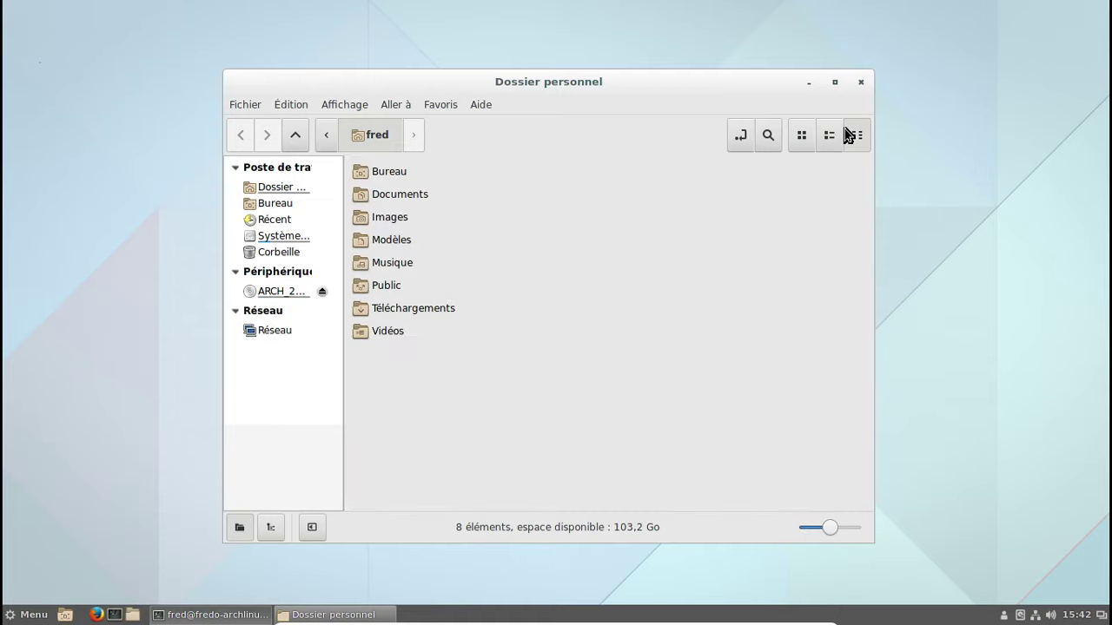
click(802, 136)
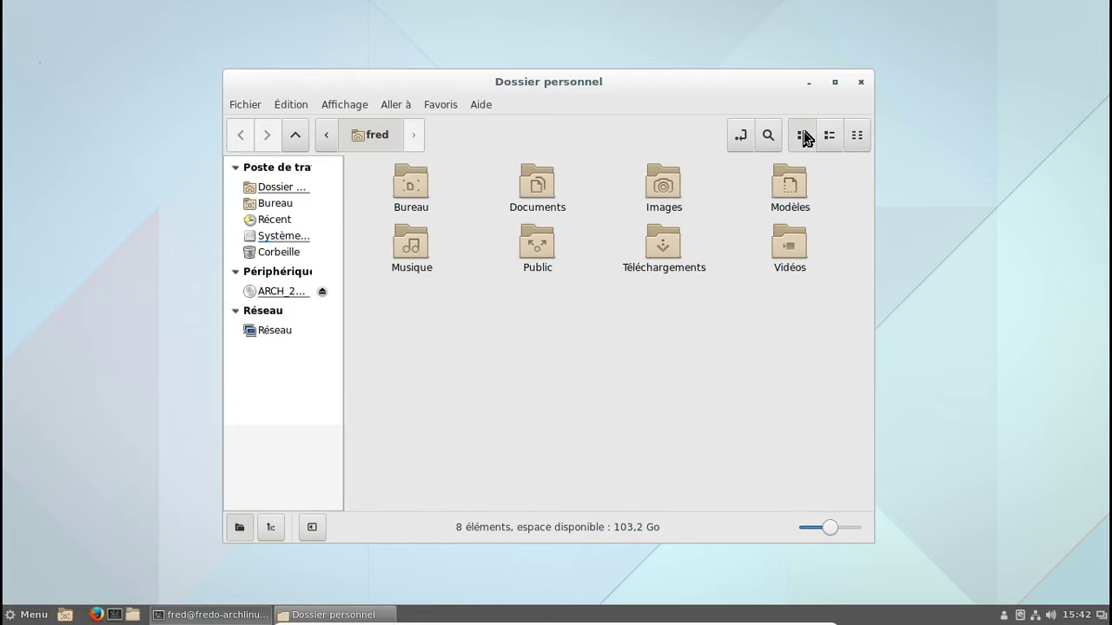
View Nemo's version information and close the file manager and terminal windows.
click(485, 105)
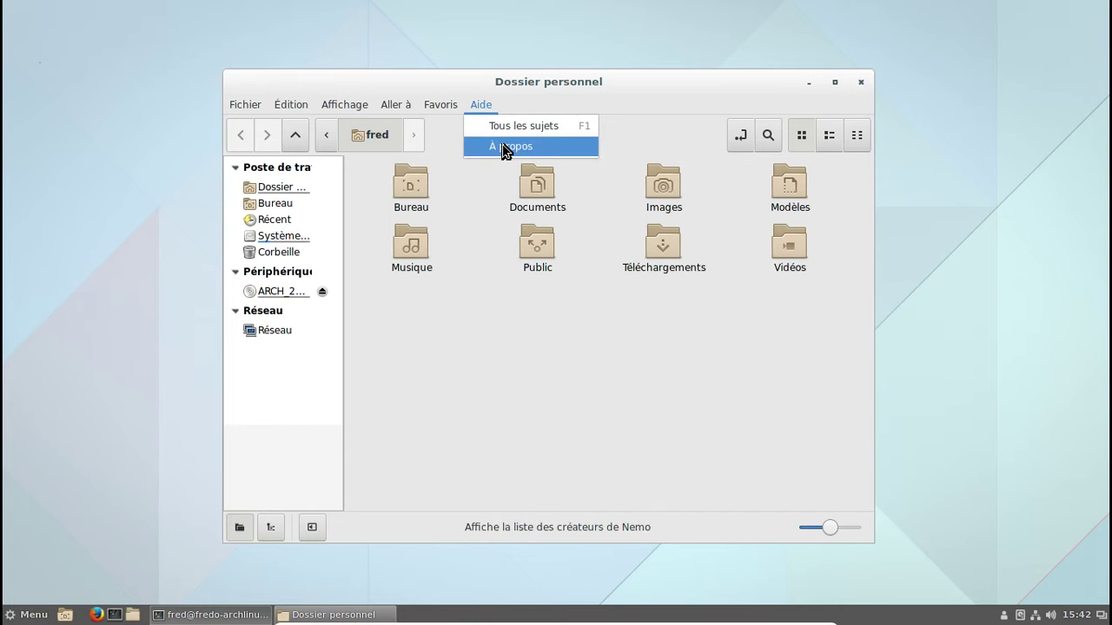
click(506, 147)
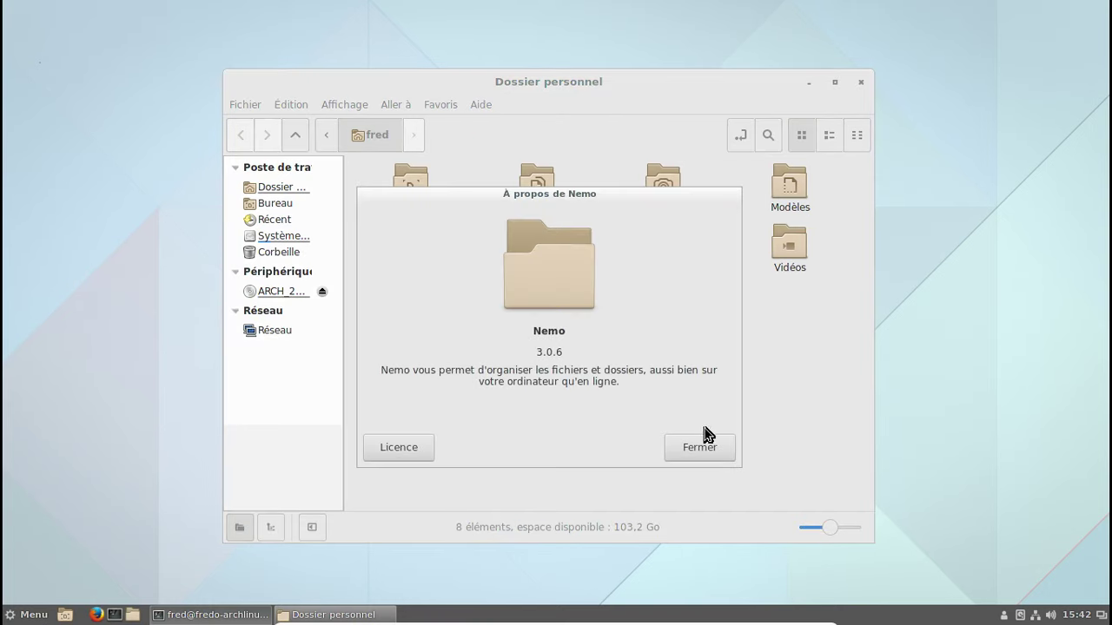
click(731, 438)
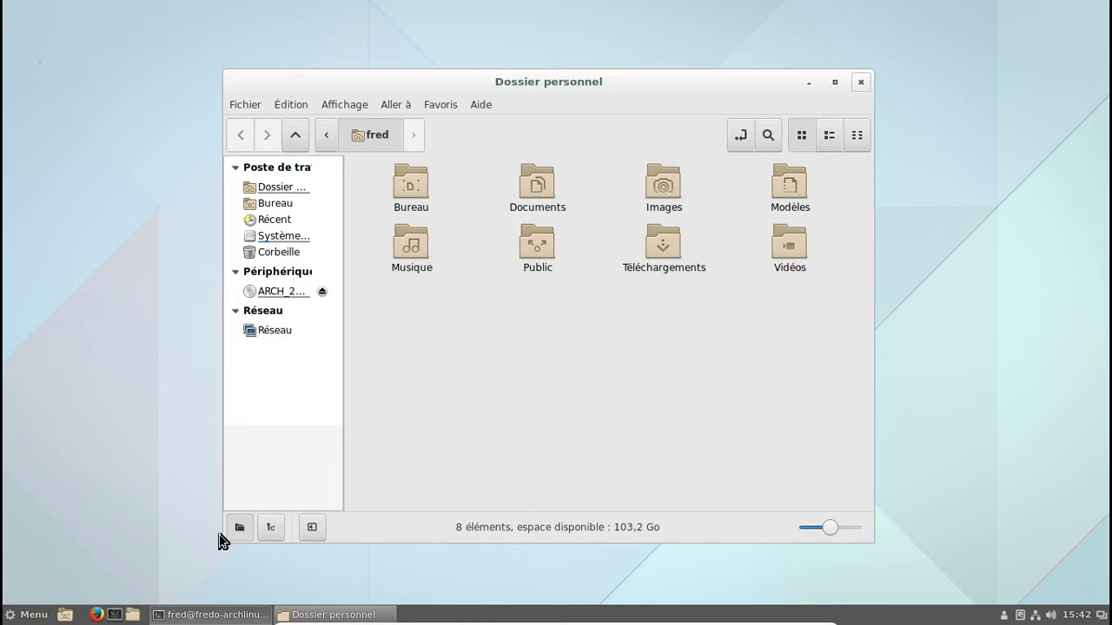
key(ctrl+w)
click(827, 120)
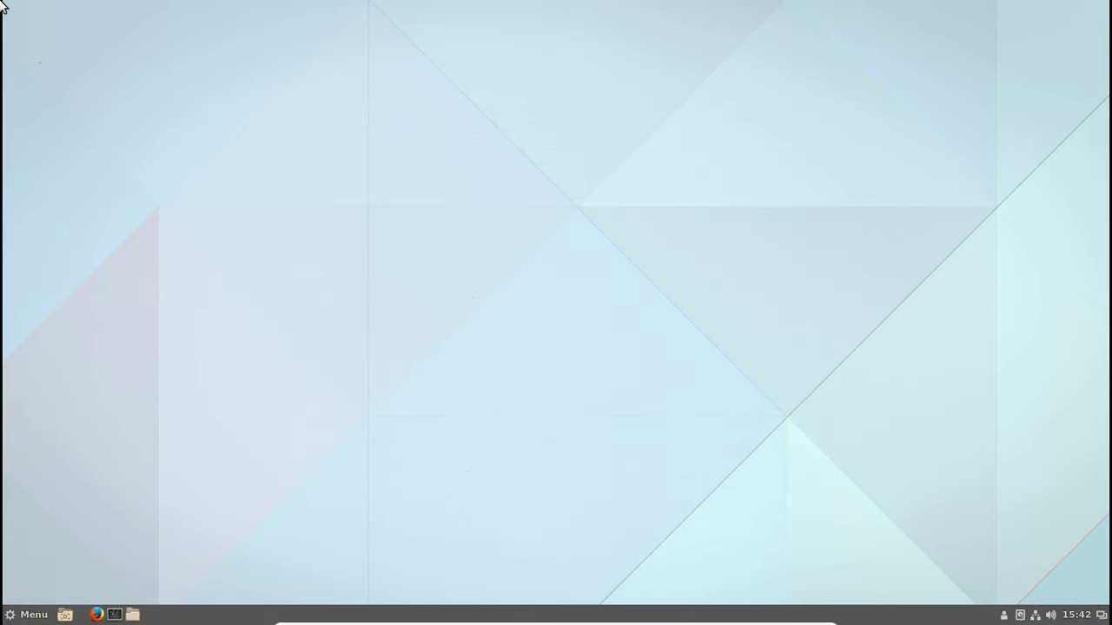
Open the Cinnamon system settings and look through the Apparence, Préférences, Matériel and Administration modules.
click(24, 616)
click(69, 196)
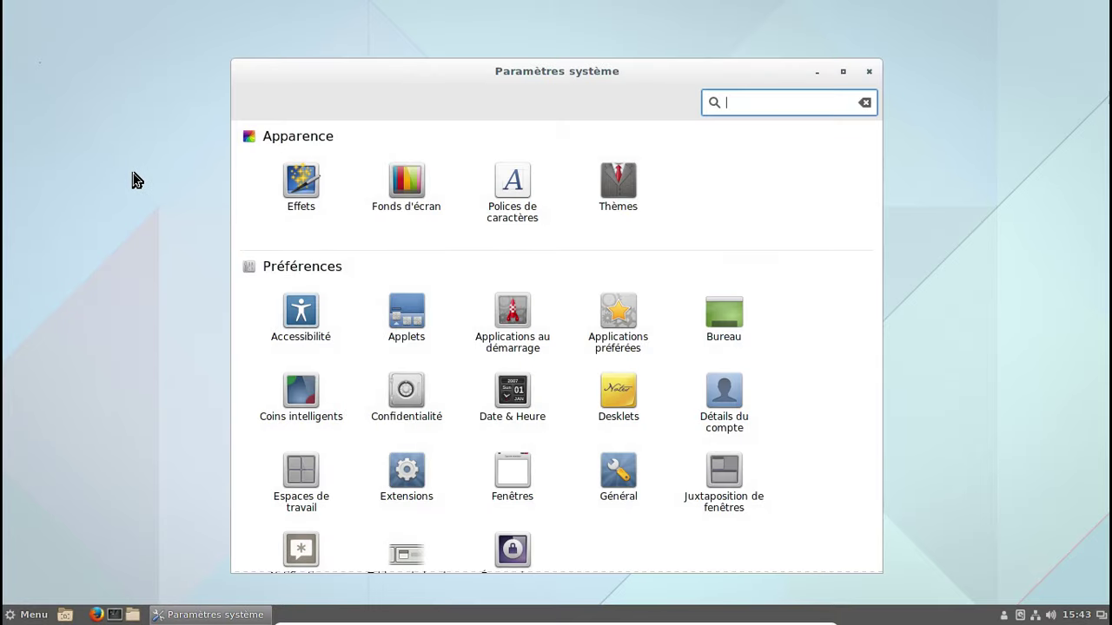
scroll(806, 264, down, 5)
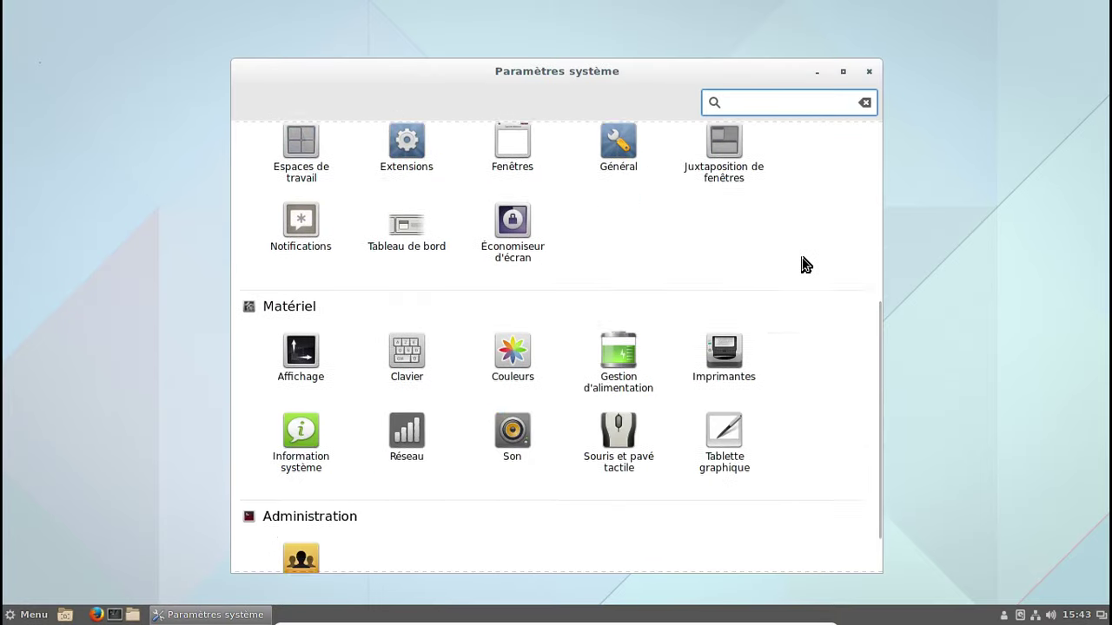
scroll(806, 263, down, 1)
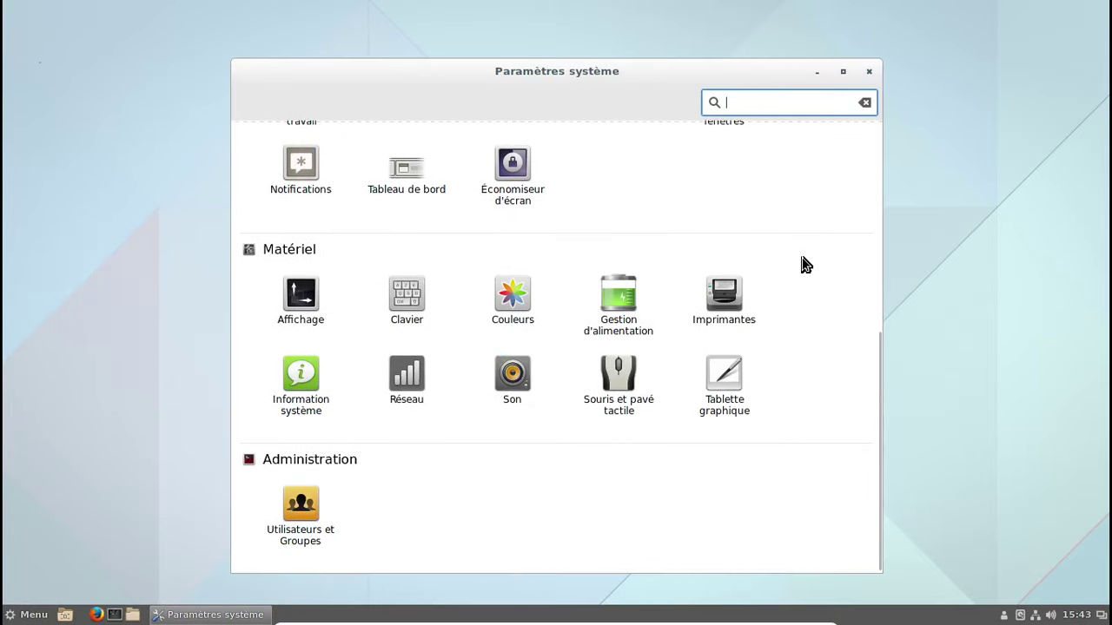
View the Information système page and return to the start of the settings overview.
click(313, 376)
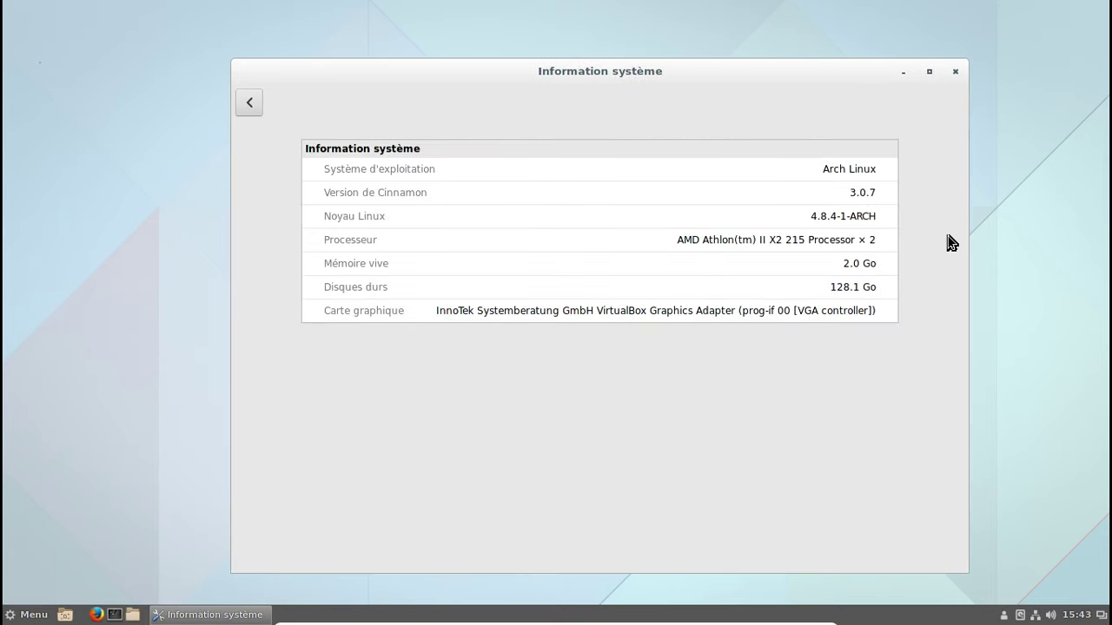
click(253, 101)
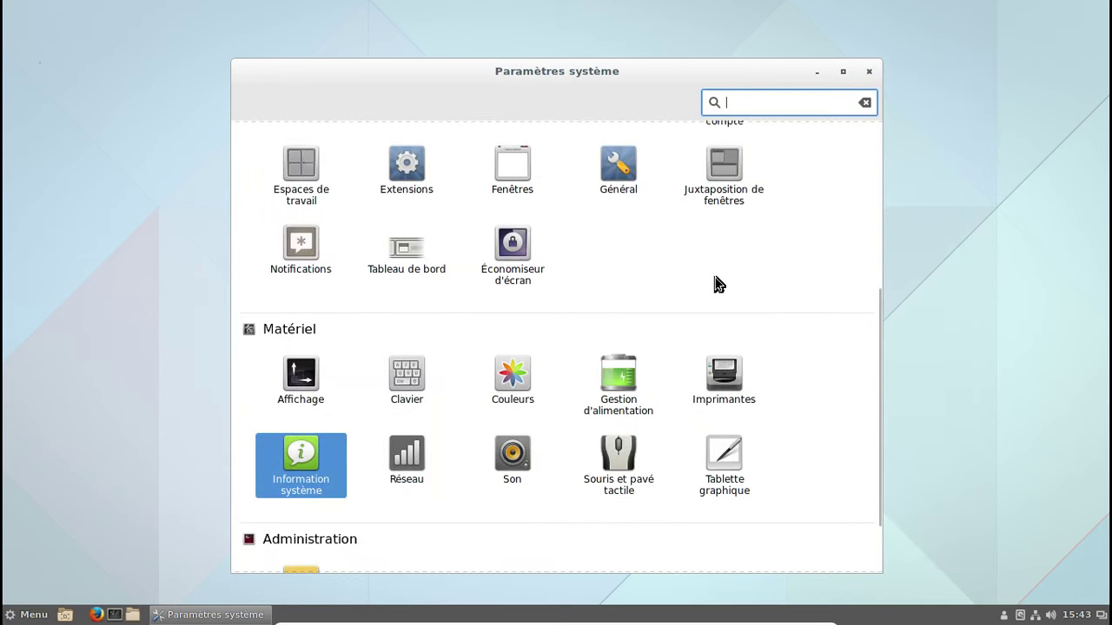
scroll(715, 278, up, 5)
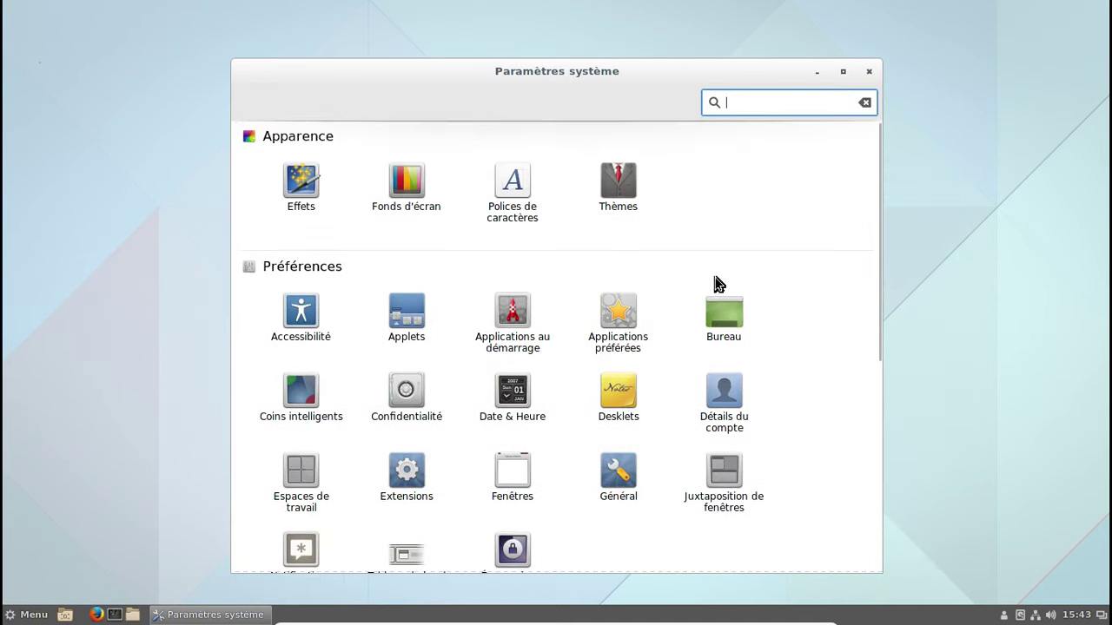
View the Effets settings and the available effect styles, keeping Cinnamon as the style, and return to the overview.
click(302, 185)
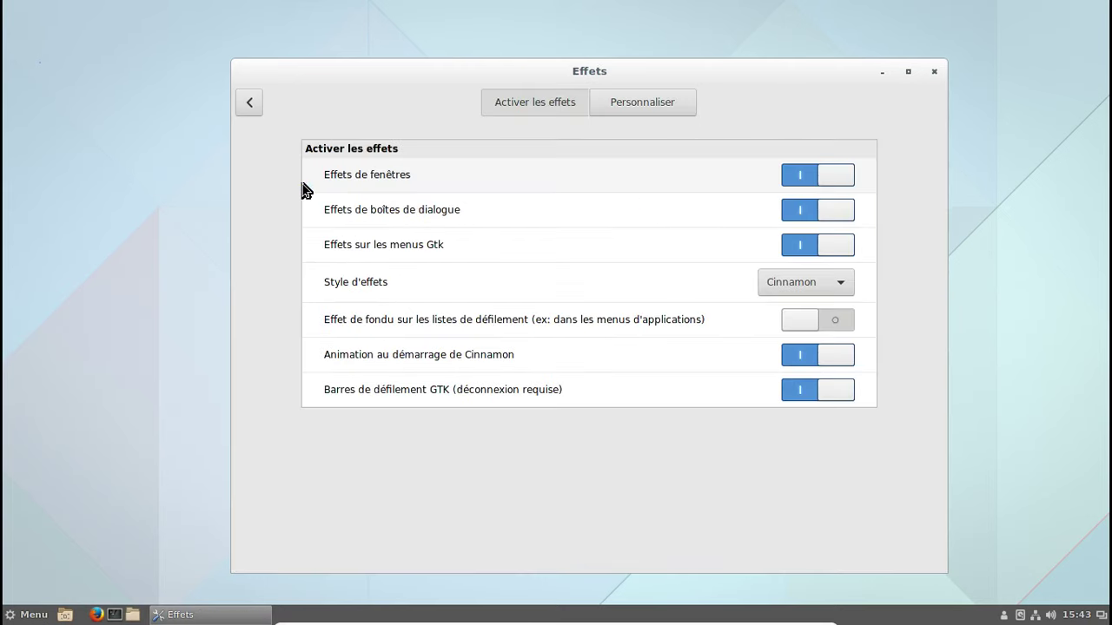
click(804, 283)
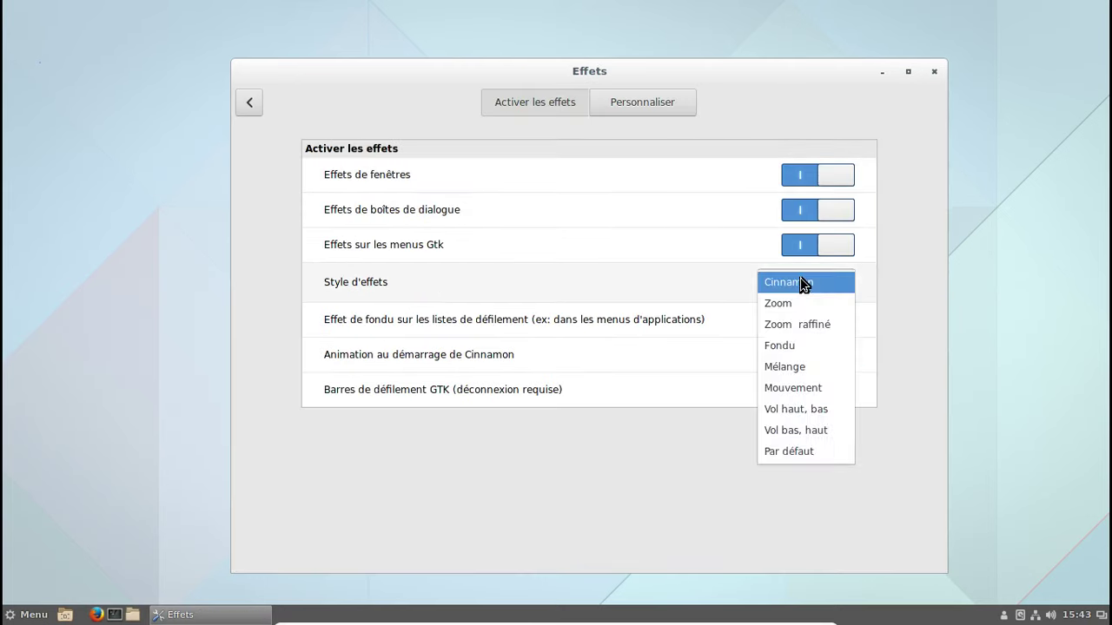
click(804, 283)
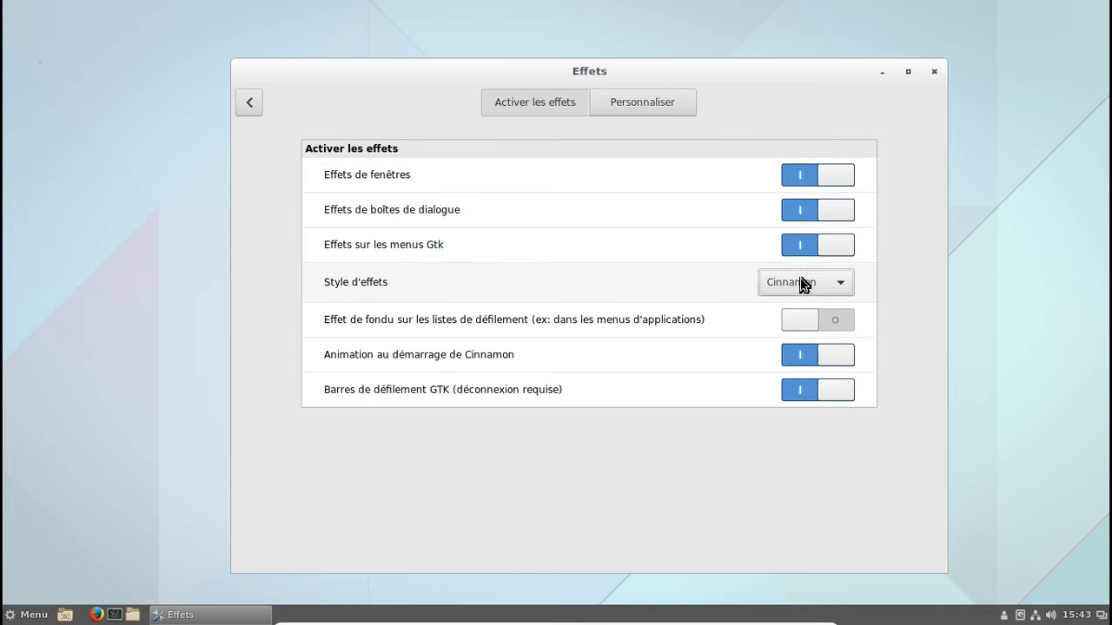
click(250, 104)
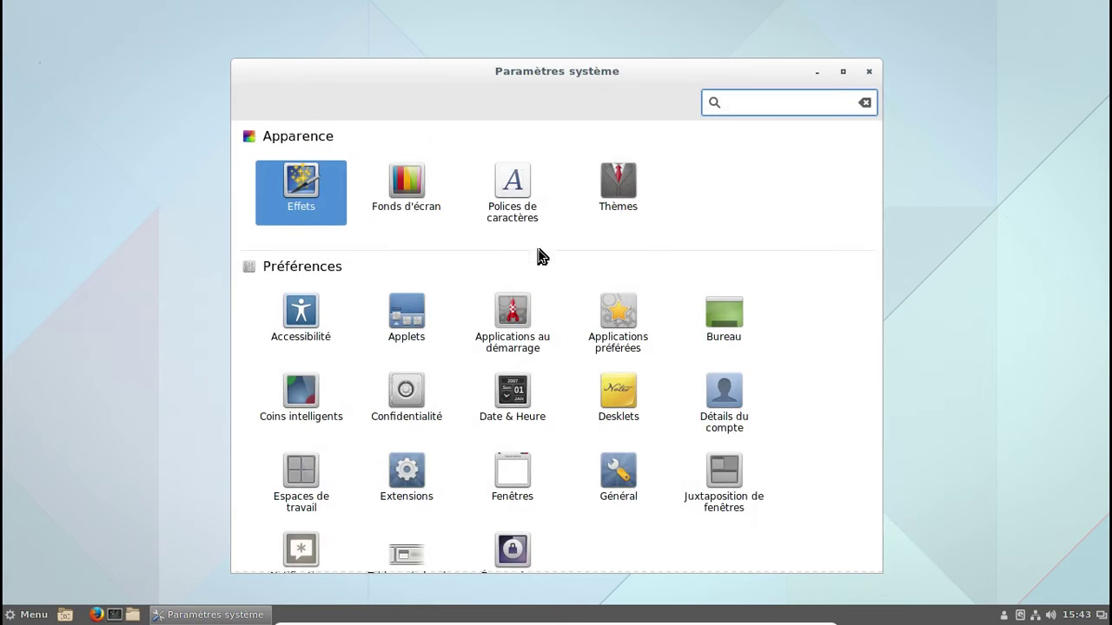
Enable the visible icon and mouse hover for the upper-left hot corner and try it, returning from the workspace overview to BUREAU 1.
click(299, 396)
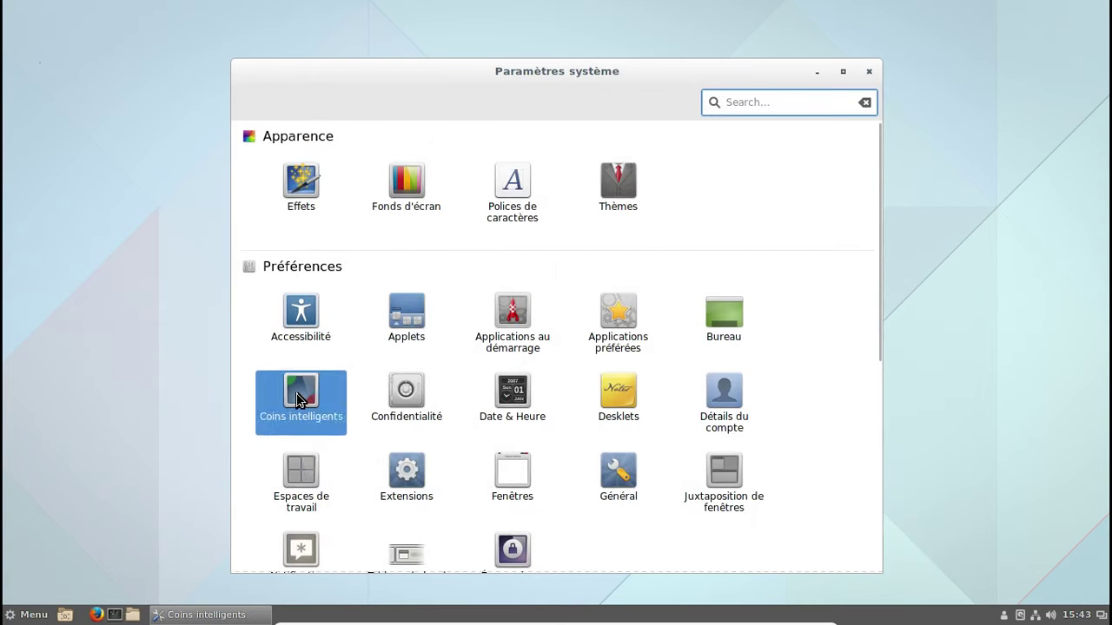
click(252, 177)
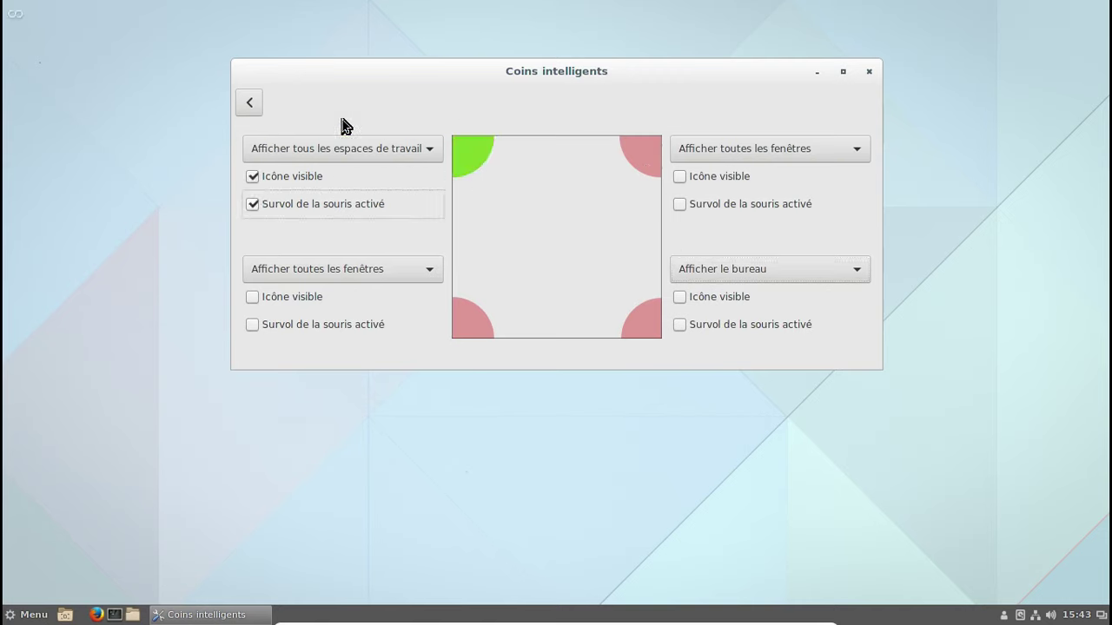
click(251, 102)
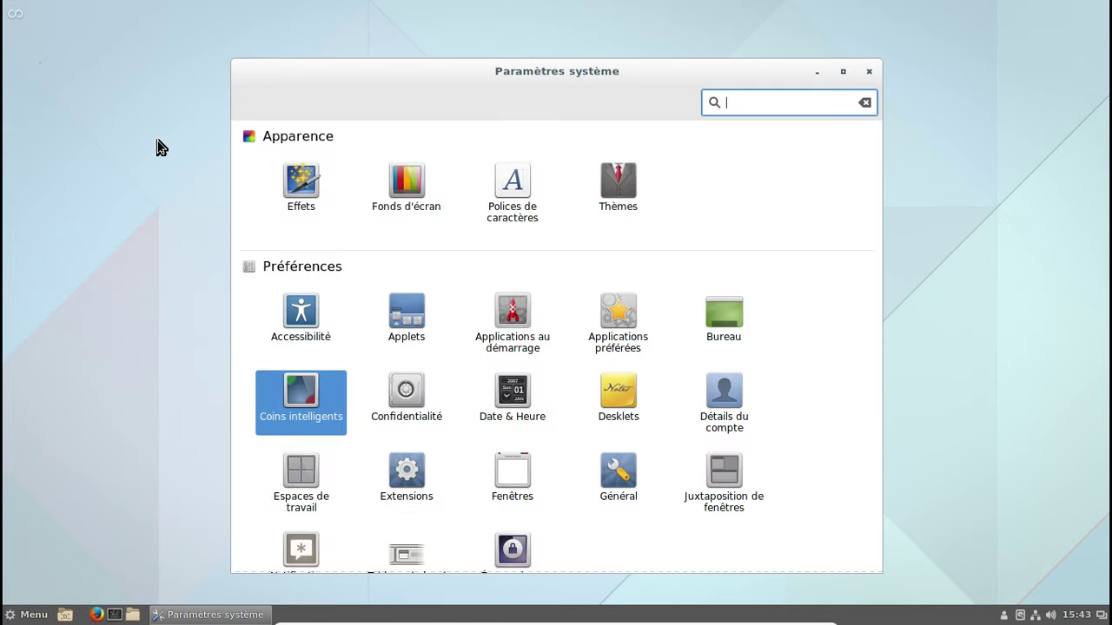
mouse_move(7, 3)
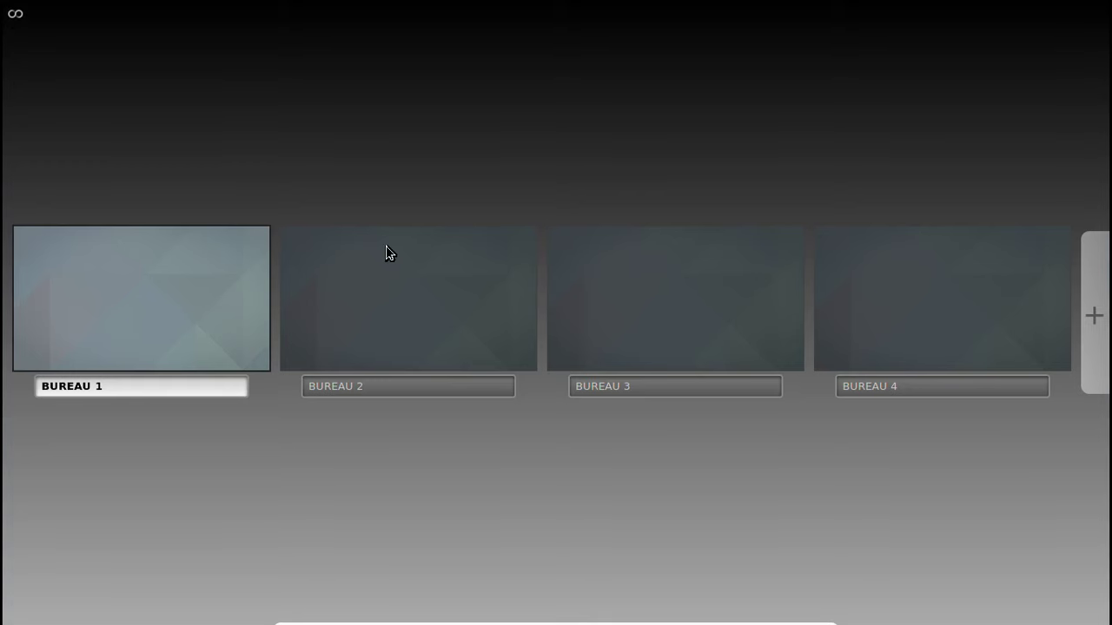
click(127, 290)
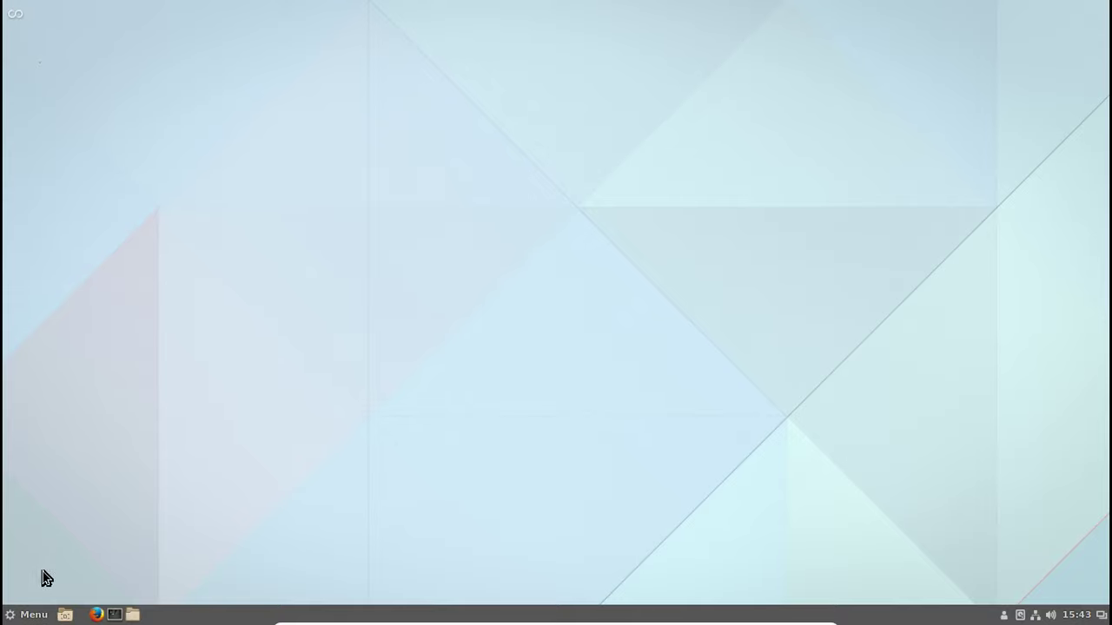
Disable the visible icon and mouse hover for the upper-left hot corner in the system settings and close the settings window.
click(21, 617)
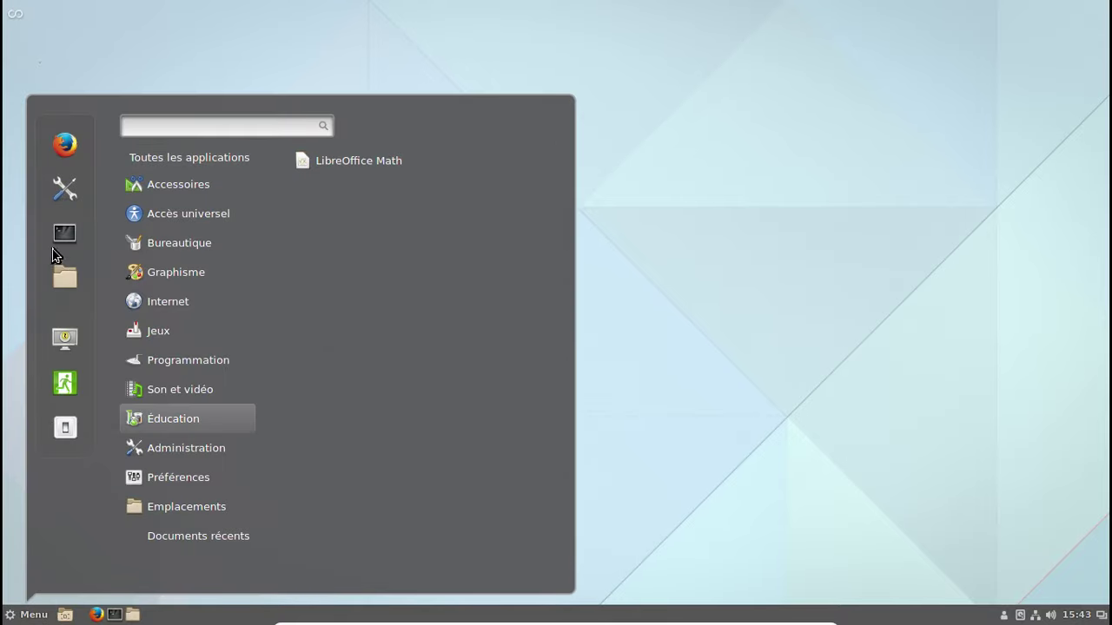
click(71, 204)
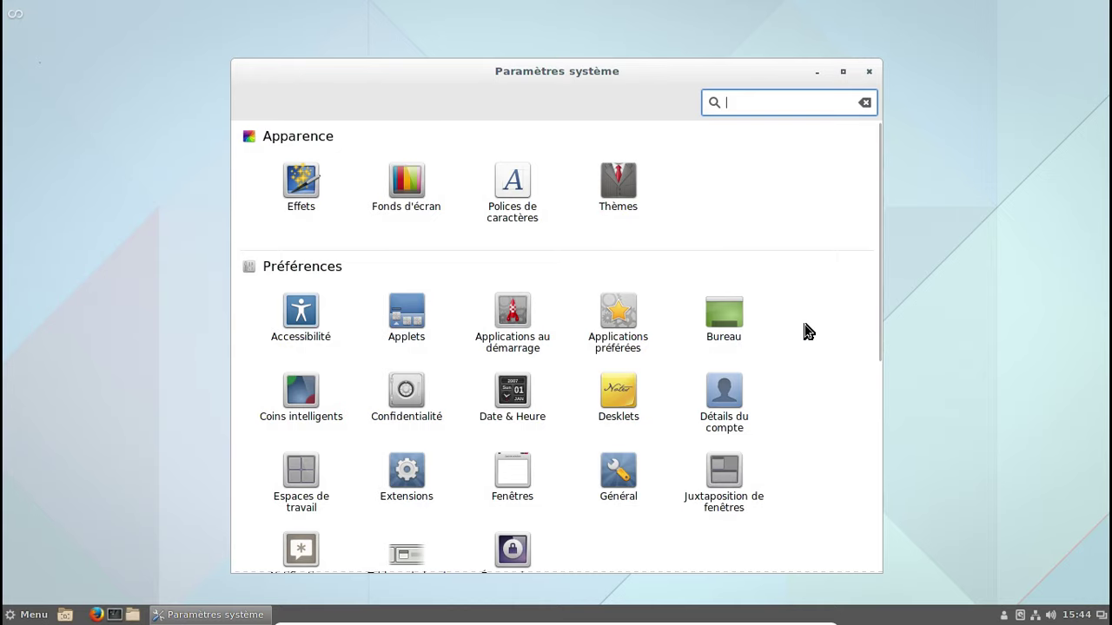
click(298, 395)
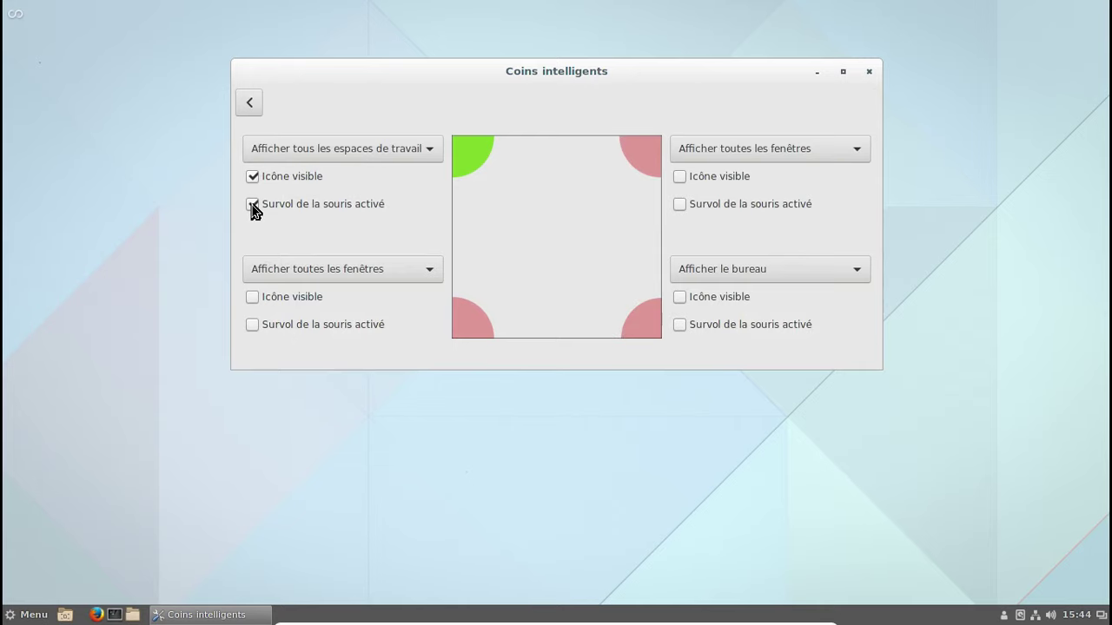
click(251, 204)
click(252, 181)
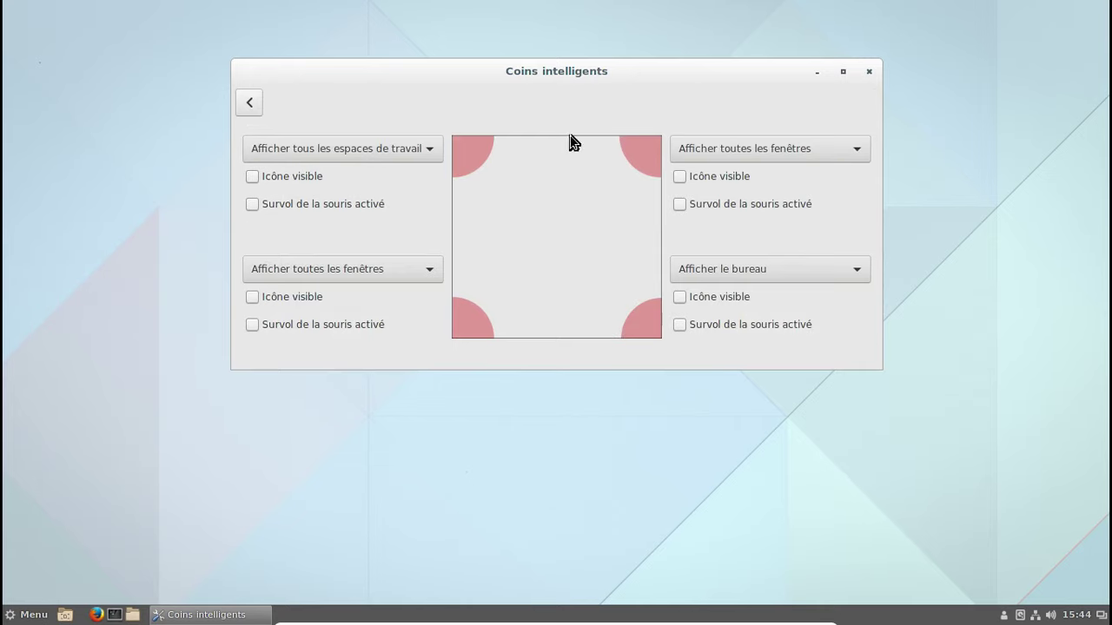
click(868, 73)
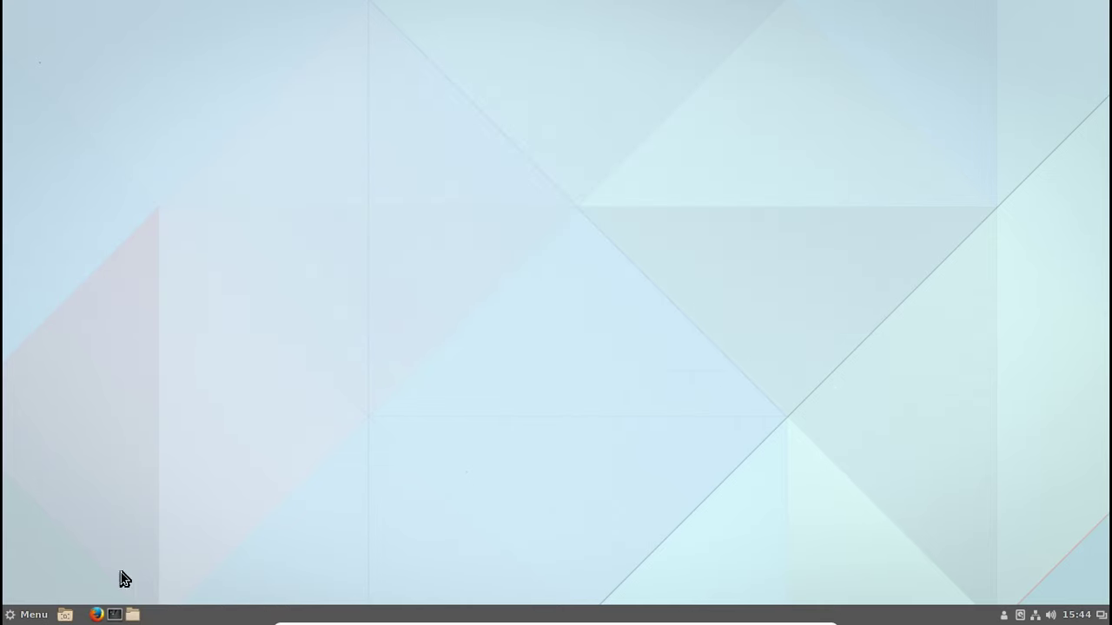
Look through the application menu's categories, from Graphisme and Jeux to Administration and Documents récents, and close it.
click(31, 615)
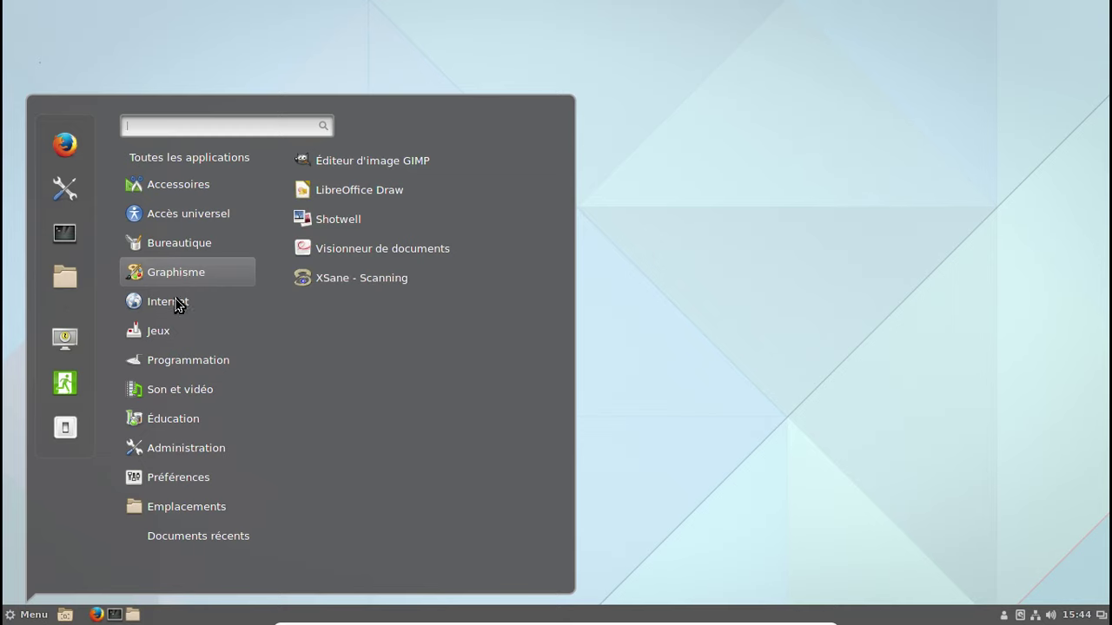
mouse_move(165, 338)
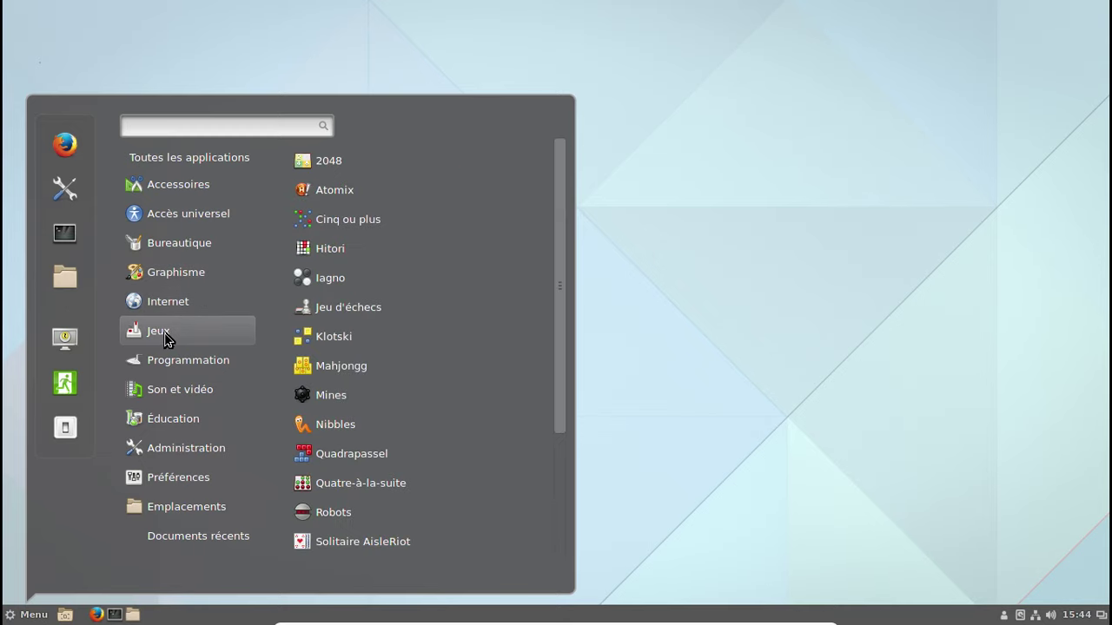
mouse_move(167, 406)
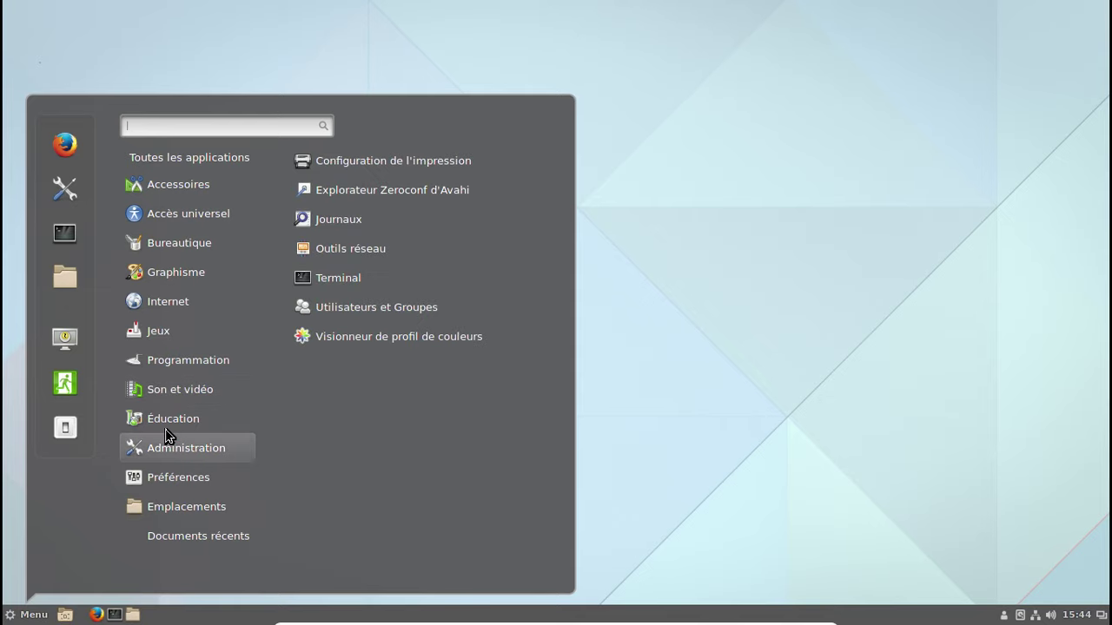
mouse_move(177, 460)
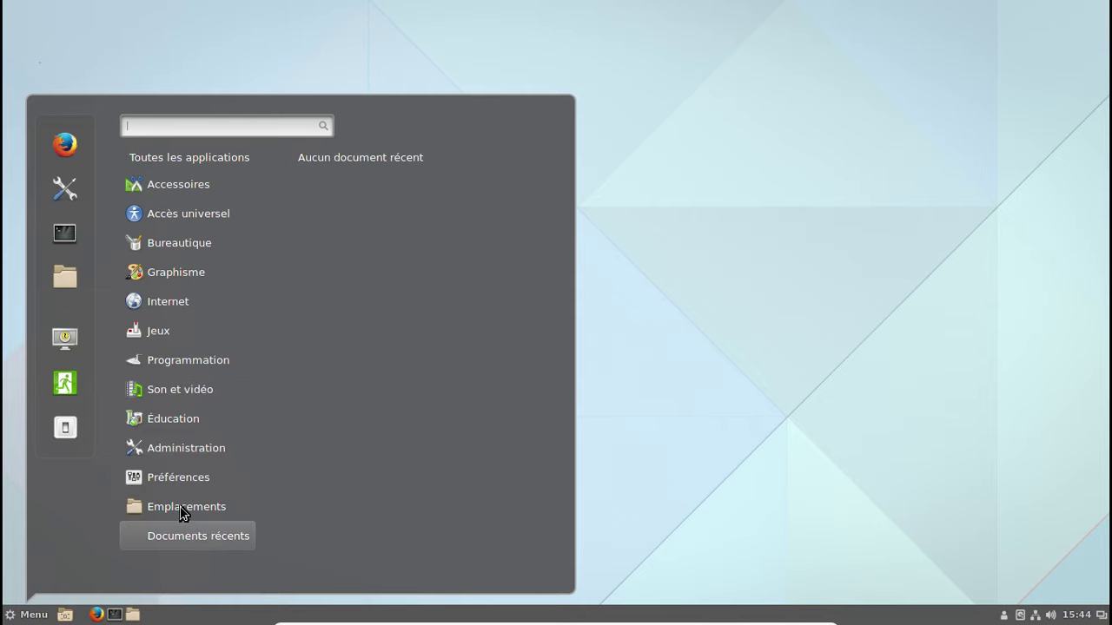
click(620, 179)
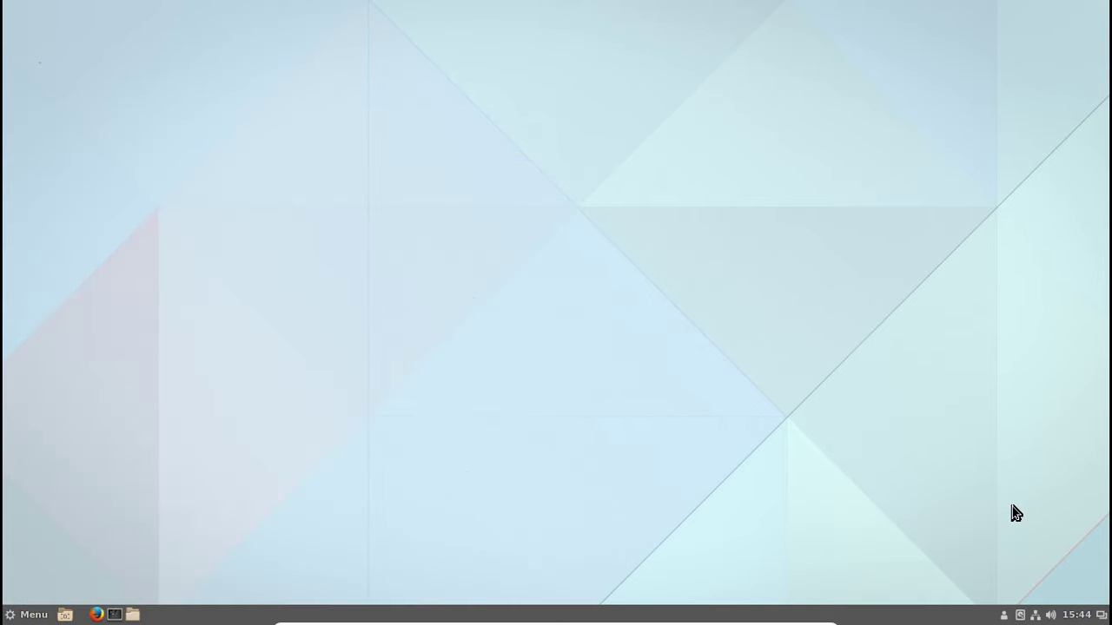
View the calendar of the Cinnamon panel clock and close it.
click(1074, 617)
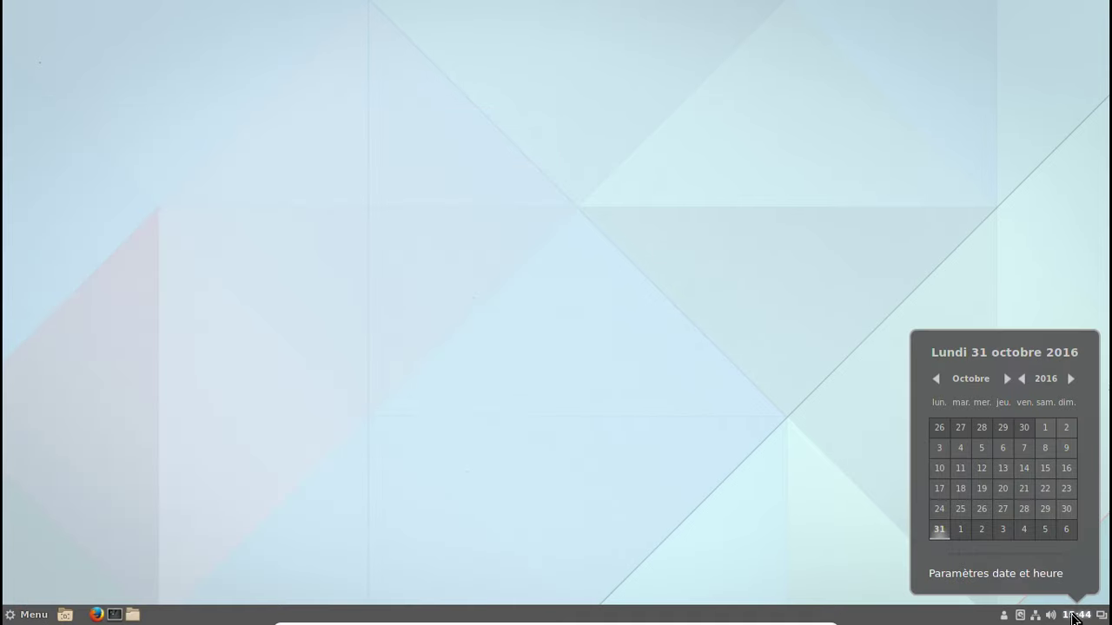
click(1074, 617)
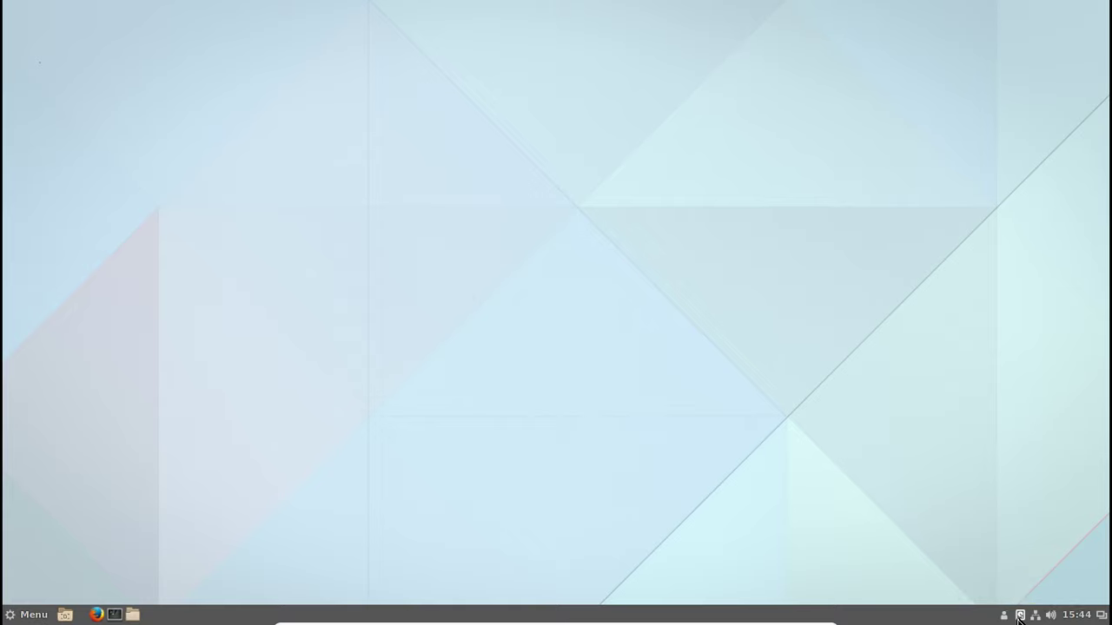
click(1019, 616)
click(1019, 616)
Shut down the Cinnamon virtual machine from its user session options and confirm the shutdown.
click(1004, 616)
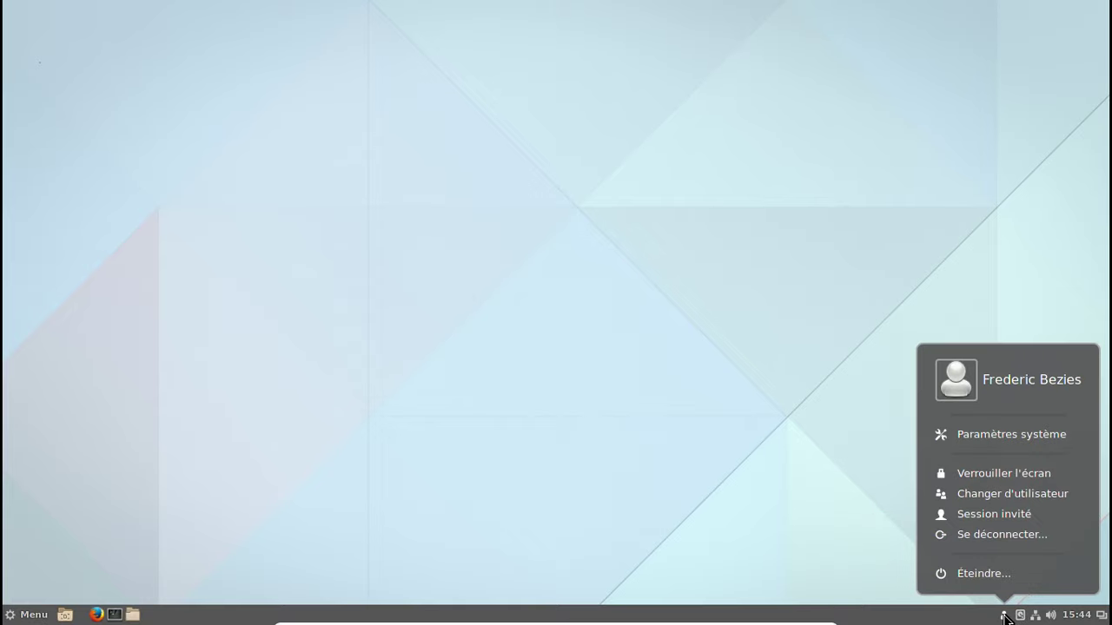
click(984, 574)
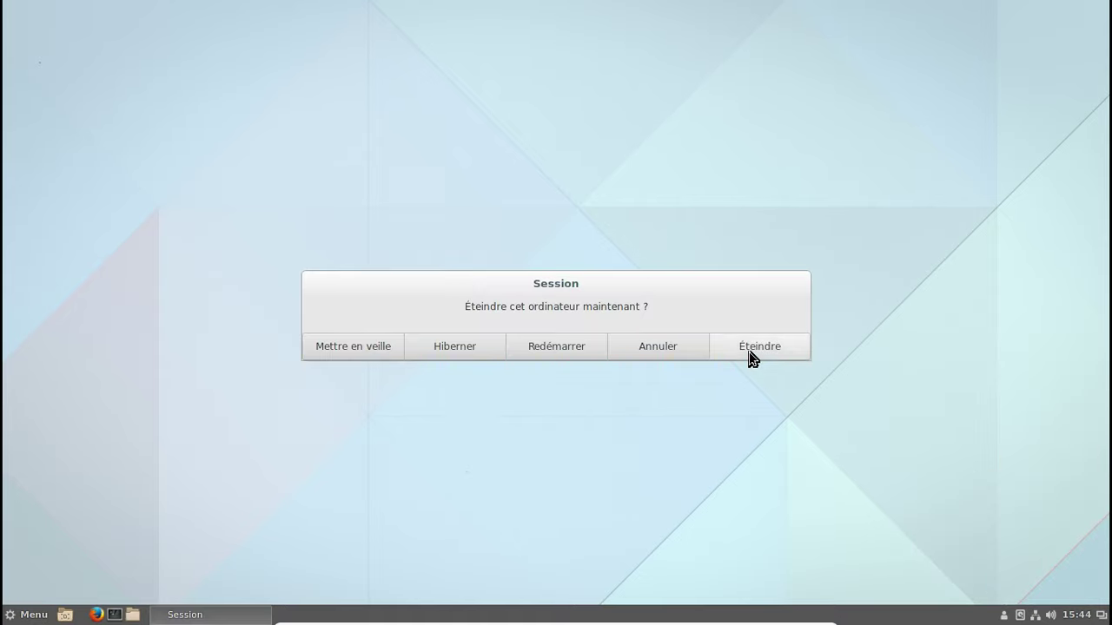
click(752, 348)
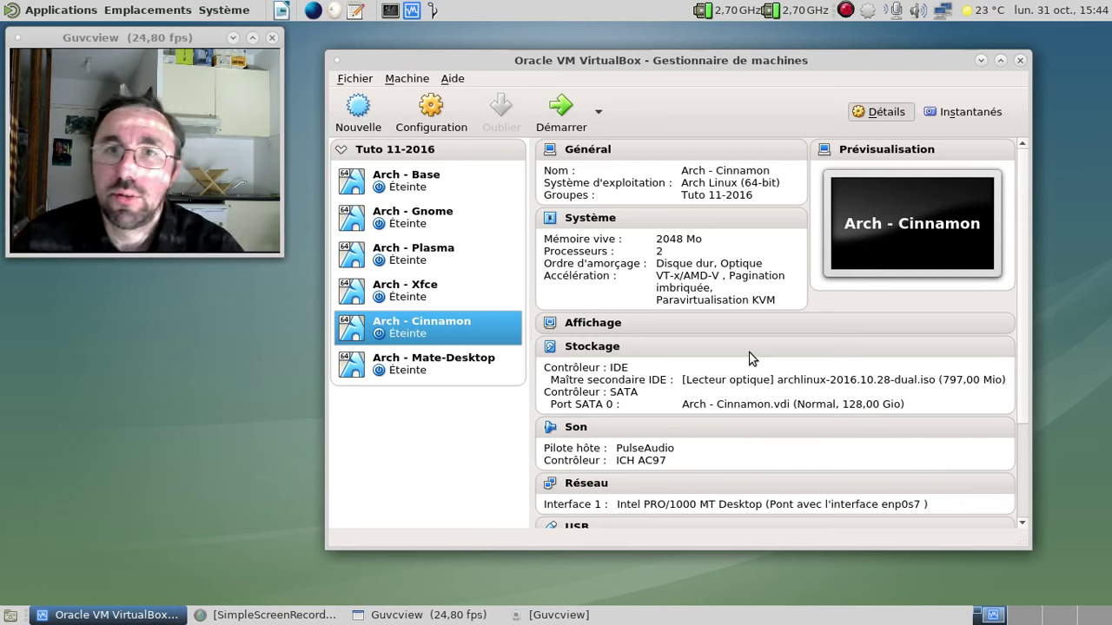
Start the Arch - Mate-Desktop virtual machine, boot Arch Linux and log in with the account password.
click(437, 364)
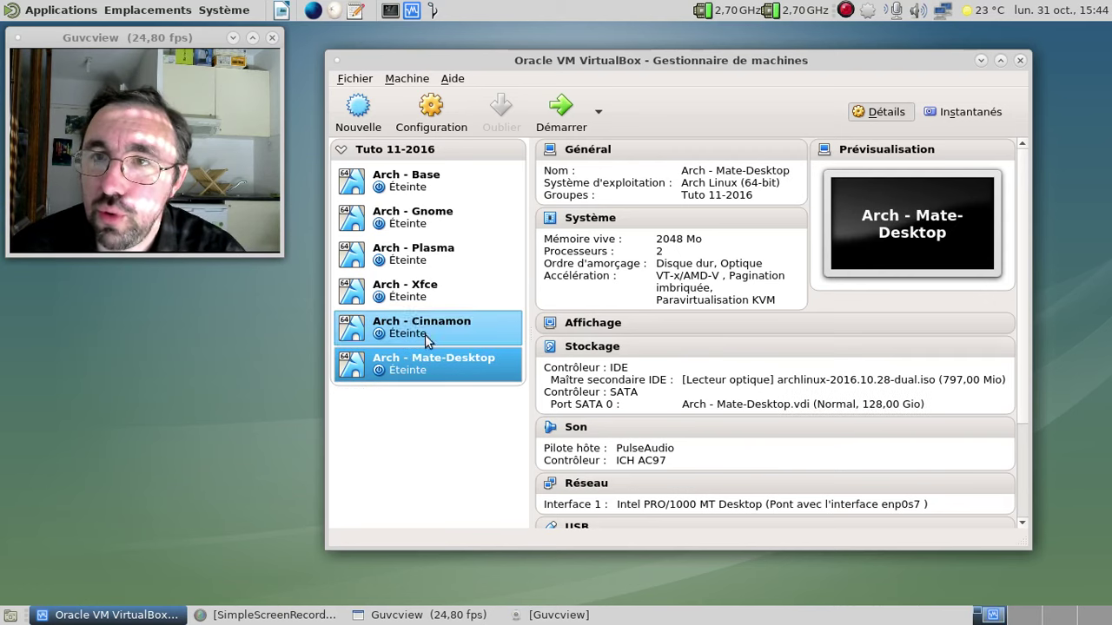
click(556, 108)
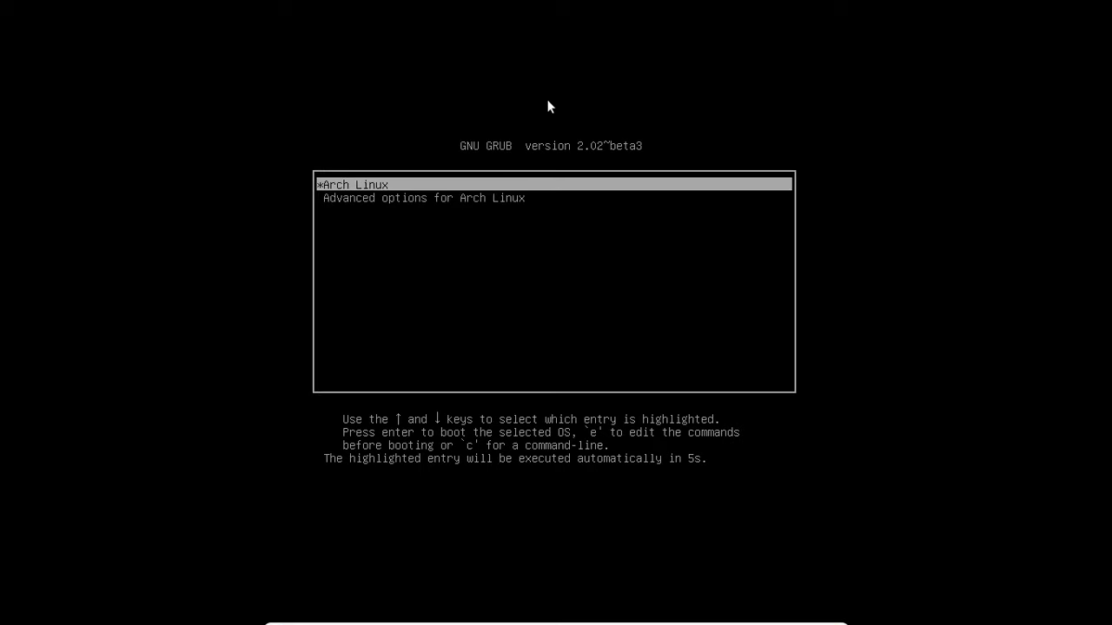
key(Return)
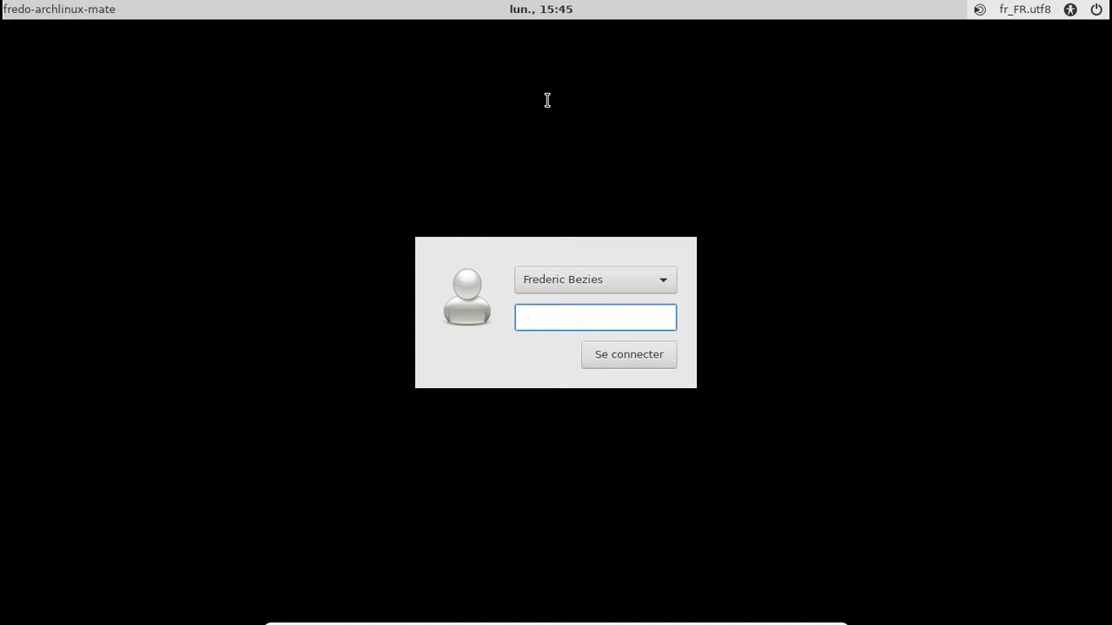
text(********)
key(Return)
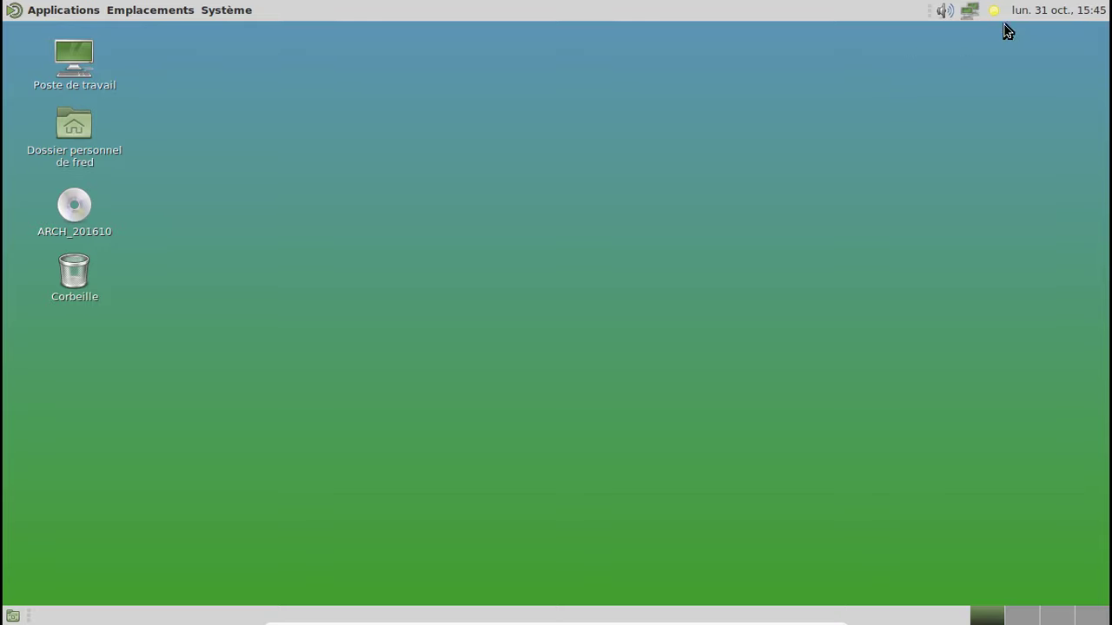
Show the calendar of the MATE panel clock and close it.
click(1048, 13)
click(1048, 17)
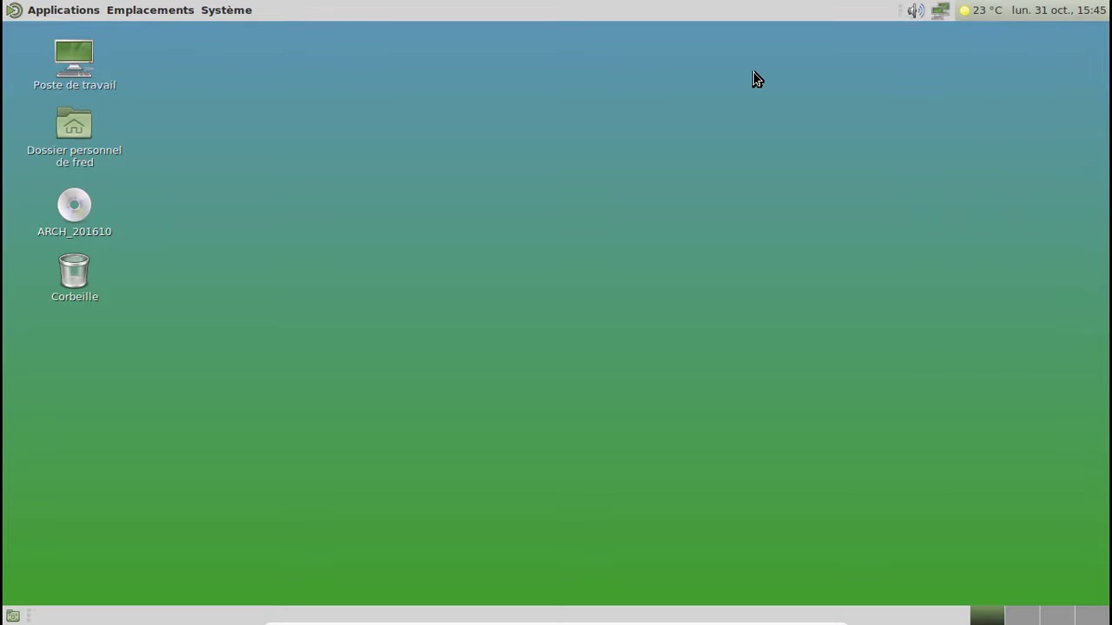
Browse the items that can be added to the MATE panel and close the list without adding any.
right_click(307, 10)
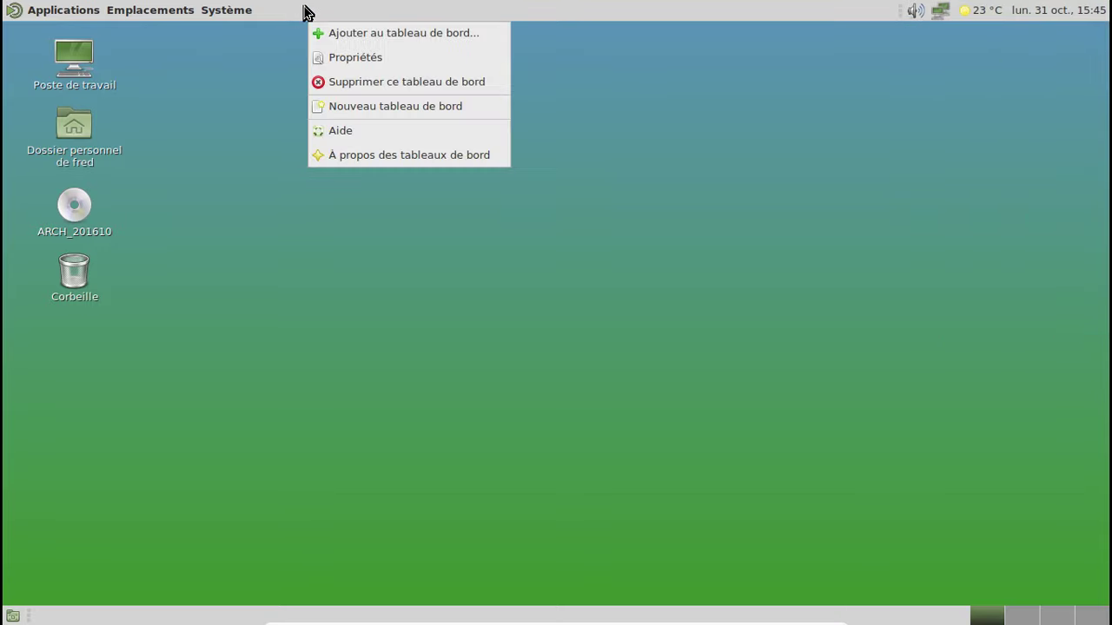
click(373, 35)
scroll(671, 198, down, 2)
scroll(672, 198, down, 8)
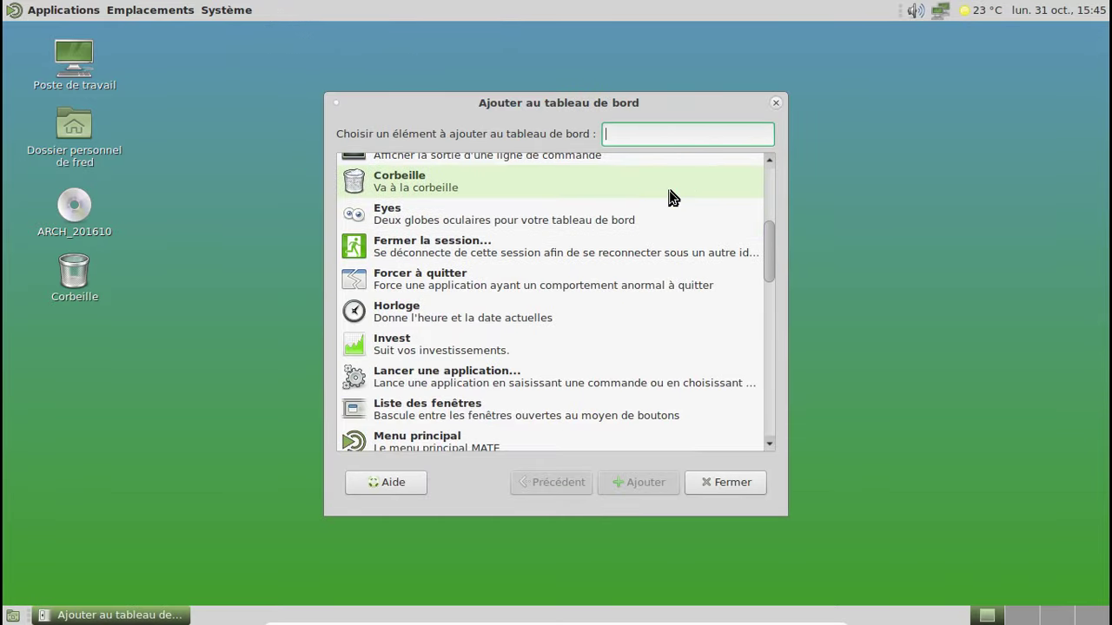
scroll(671, 199, down, 12)
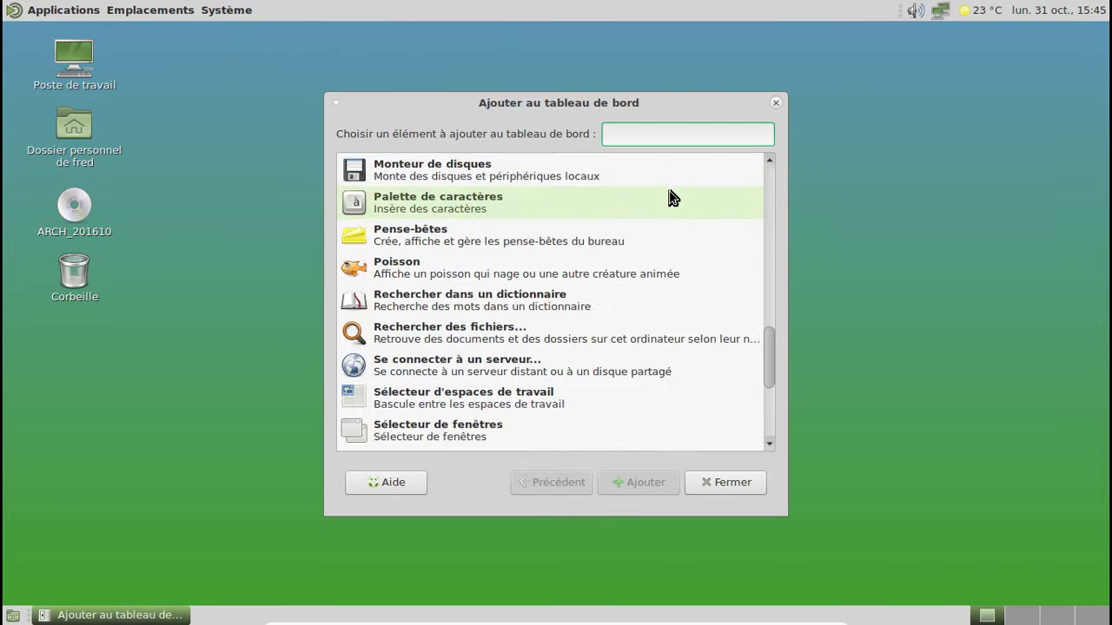
click(774, 103)
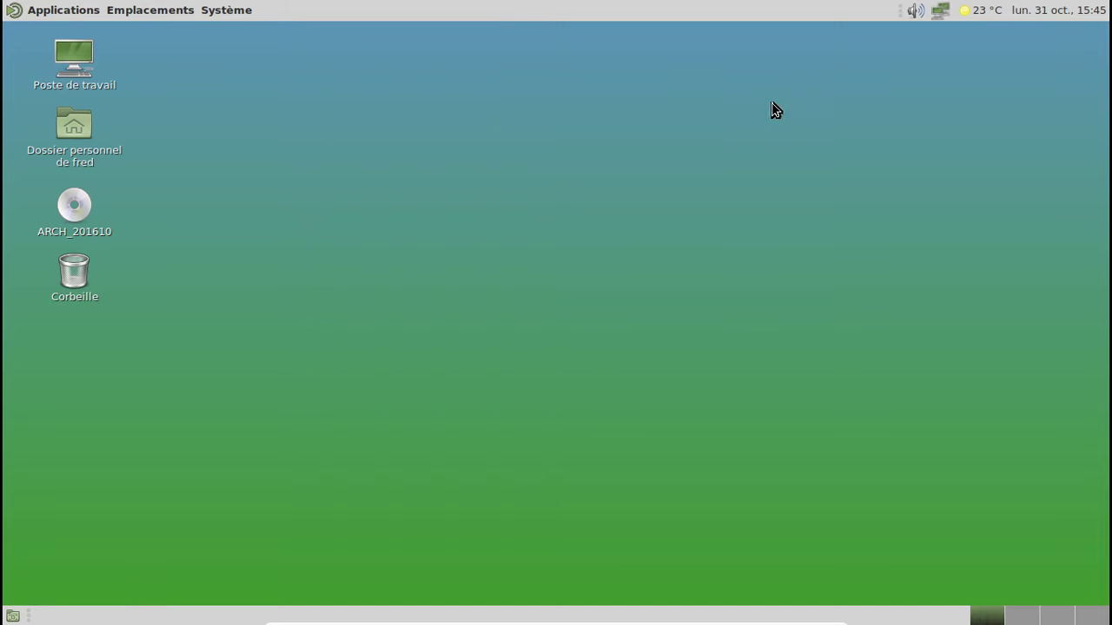
Open the MATE terminal and try to install the menu package with "yaourt -S mintmenu", entering the sudo password.
click(68, 13)
mouse_move(90, 132)
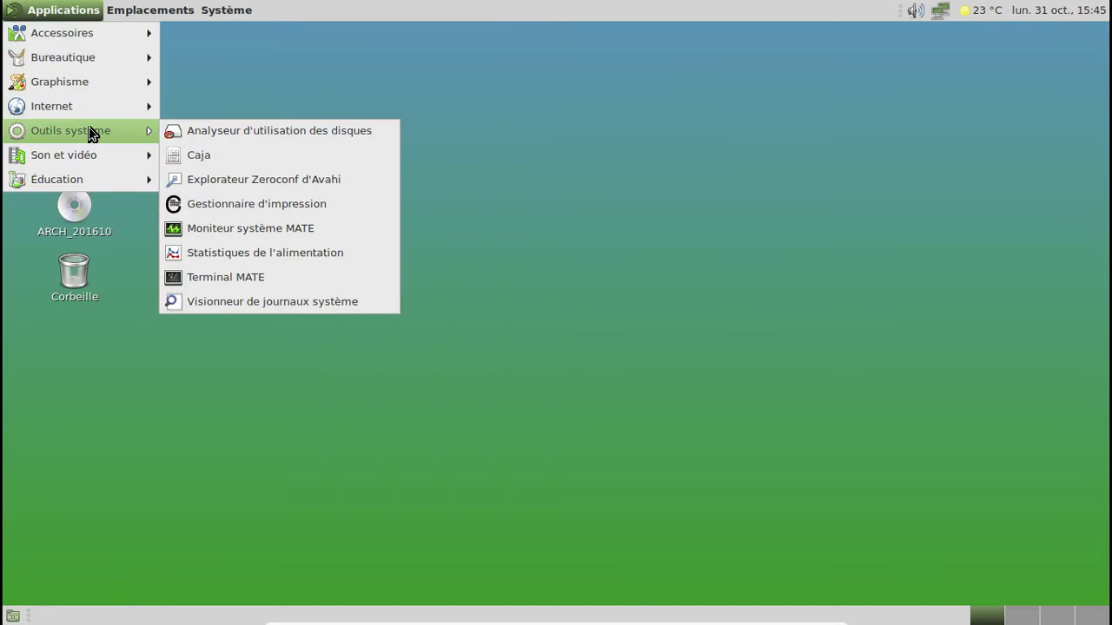
click(256, 275)
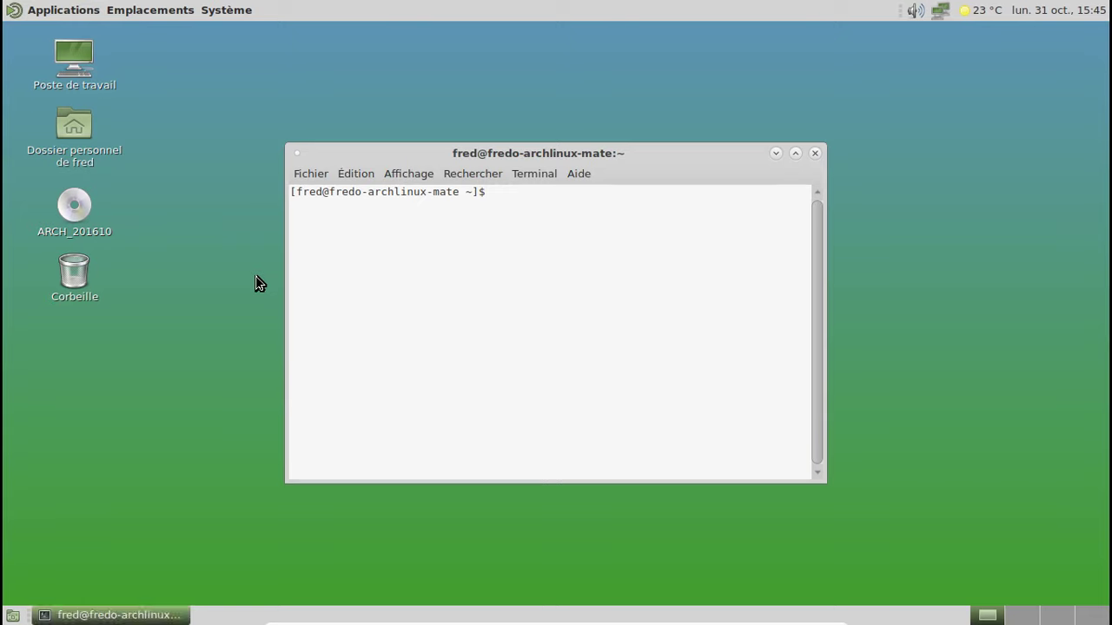
text(yaourt -S mintmenu)
key(Return)
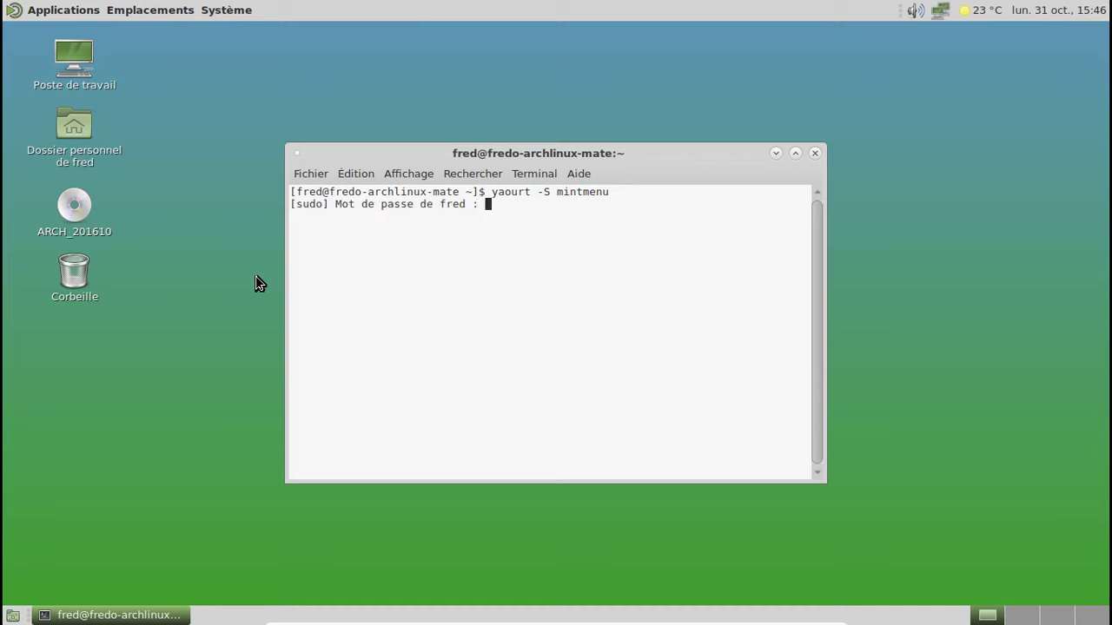
key(Return)
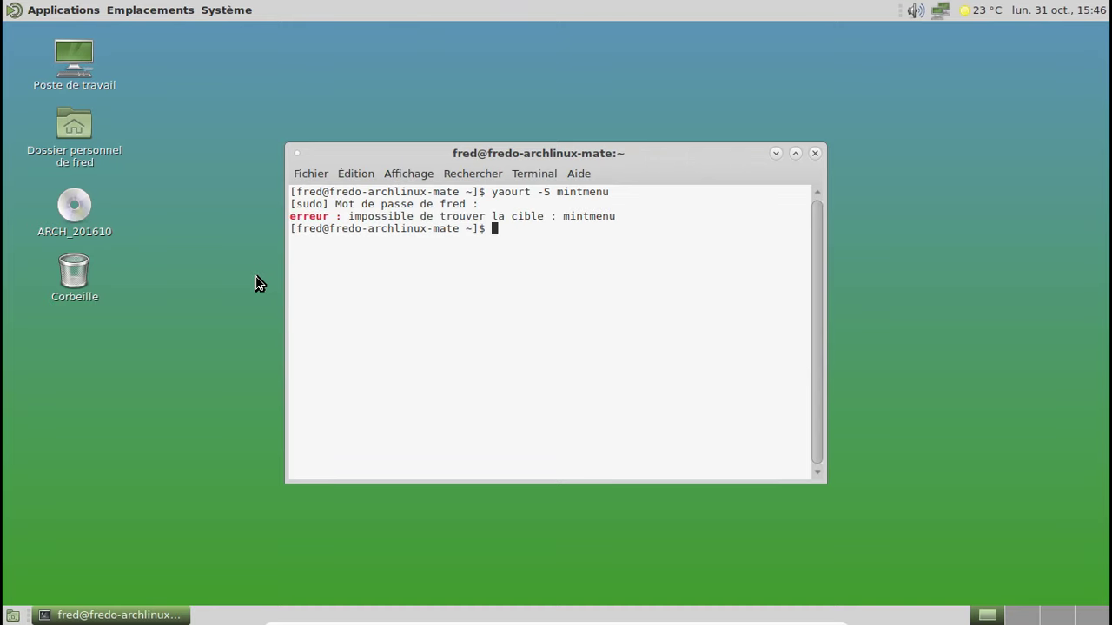
Search the packages for MATE menus with "yaourt -Ss mate | grep menu".
key(Up)
key(BackSpace)
key(BackSpace)
key(BackSpace)
key(BackSpace)
key(BackSpace)
key(BackSpace)
key(BackSpace)
key(BackSpace)
text(mate | grep menu)
key(Left)
key(Left)
key(Left)
key(Left)
key(Left)
key(Left)
key(Left)
key(Left)
key(Left)
key(Left)
key(Left)
key(Left)
key(Left)
key(Left)
key(Left)
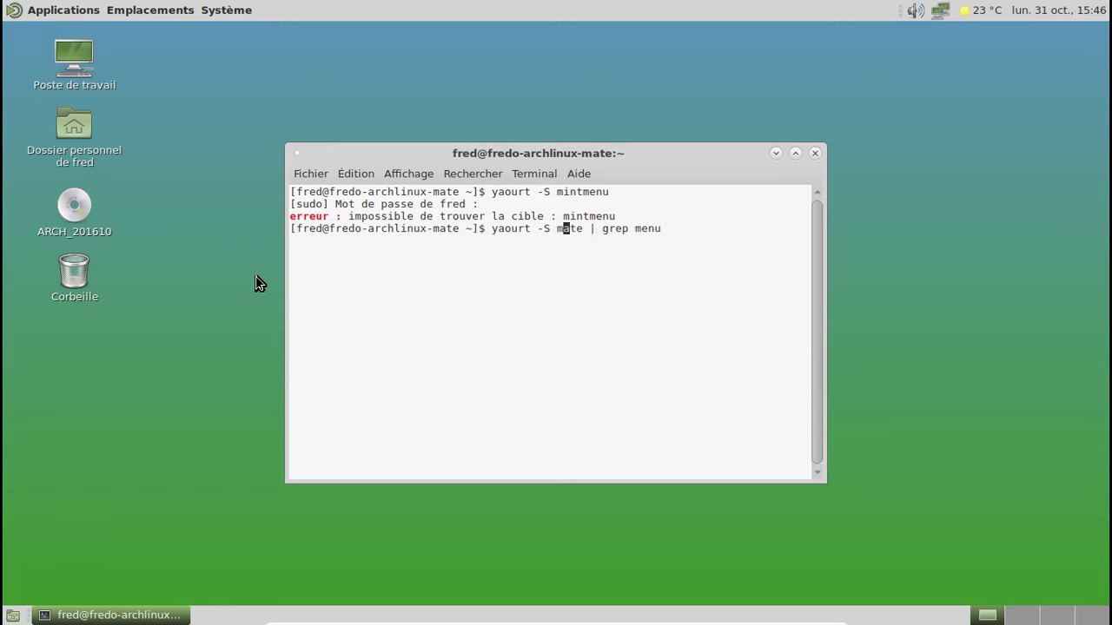
key(Left)
key(Left)
text(s)
key(Return)
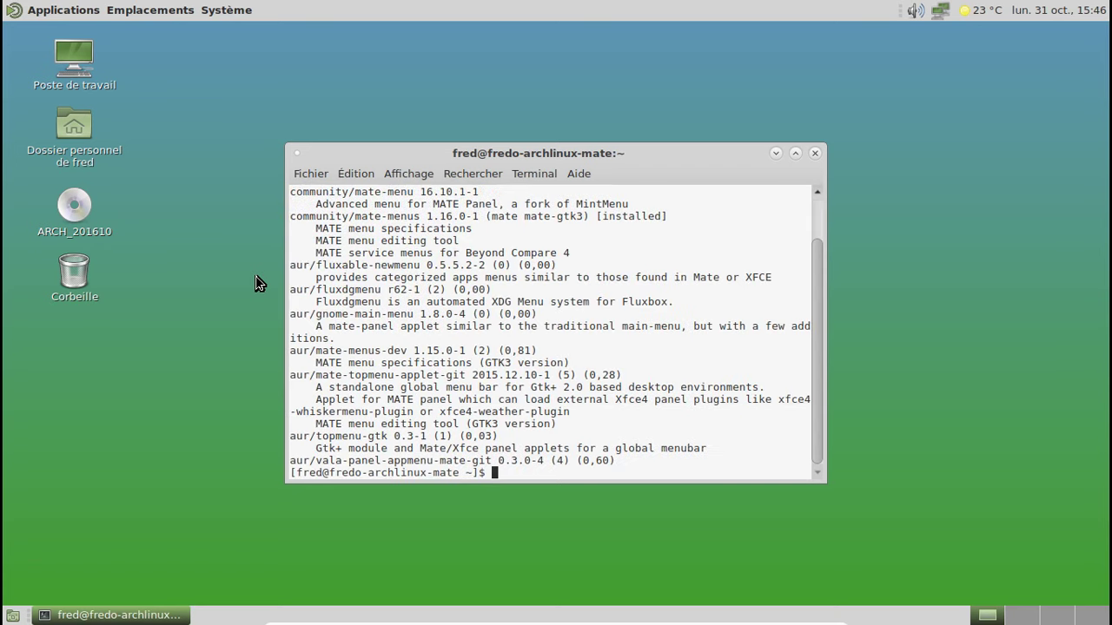
Install the mate-menu package with "yaourt -S mate-menu", confirm the installation and close the terminal.
text(yaourt -S mate)
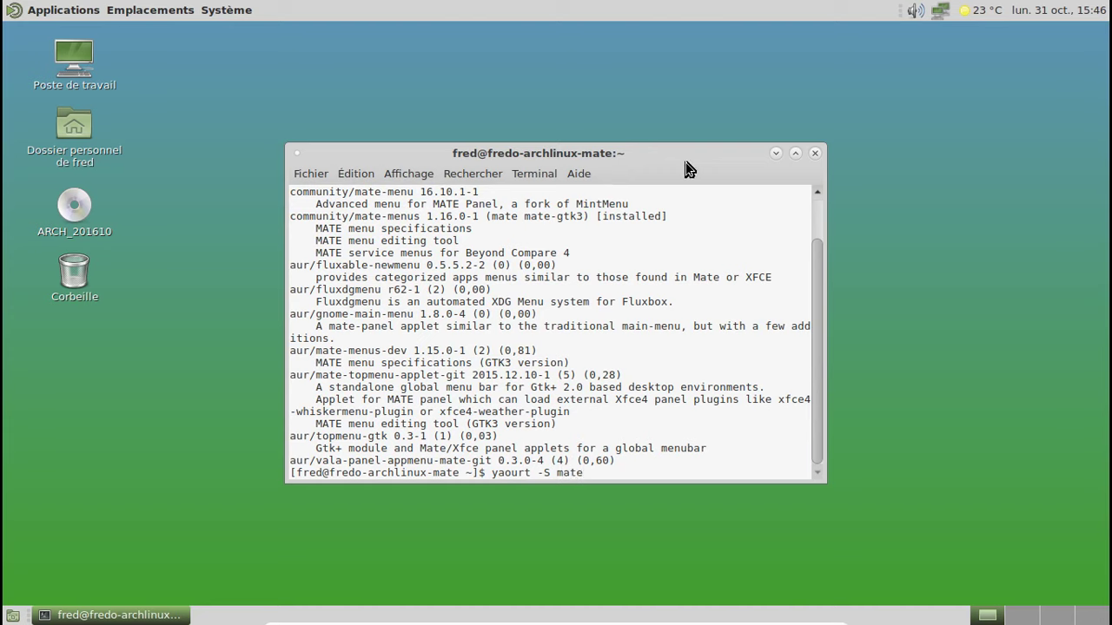
text(-menu)
key(Return)
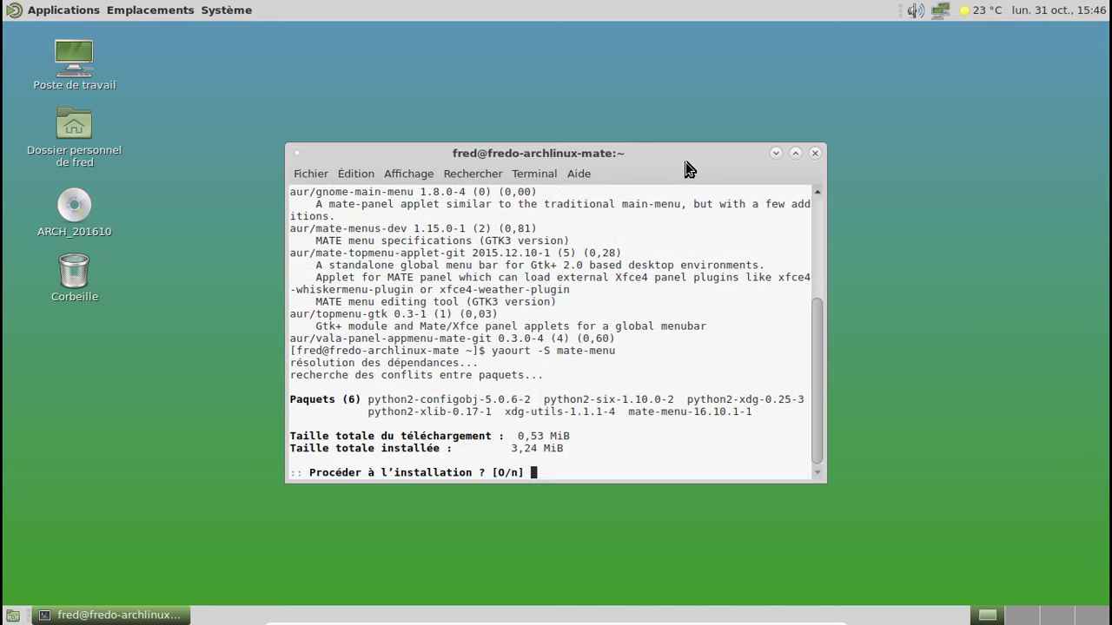
key(Return)
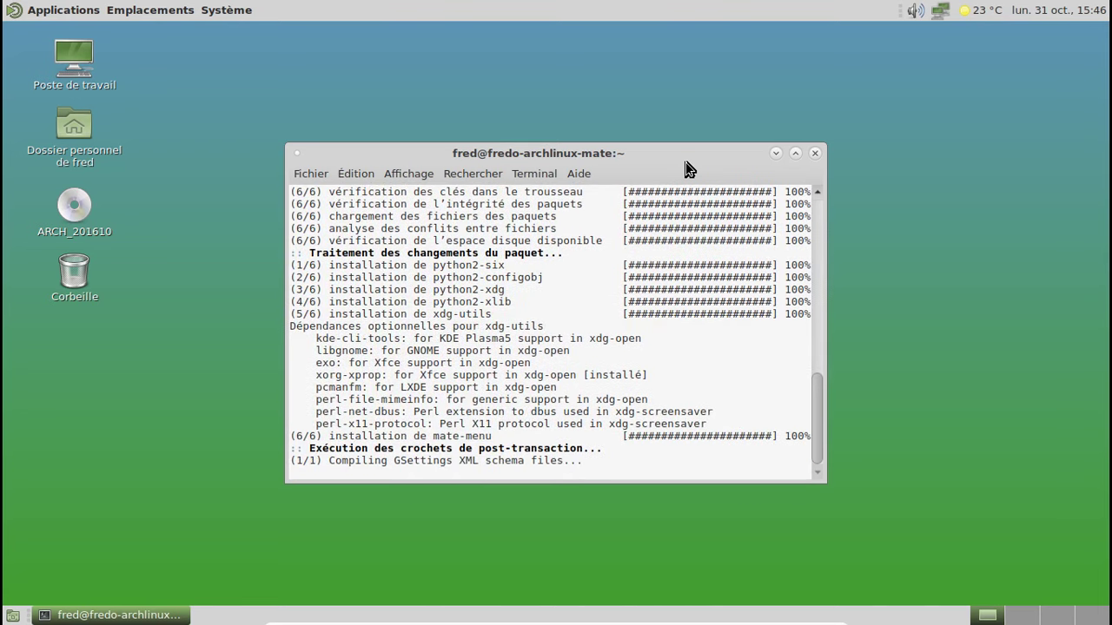
click(815, 155)
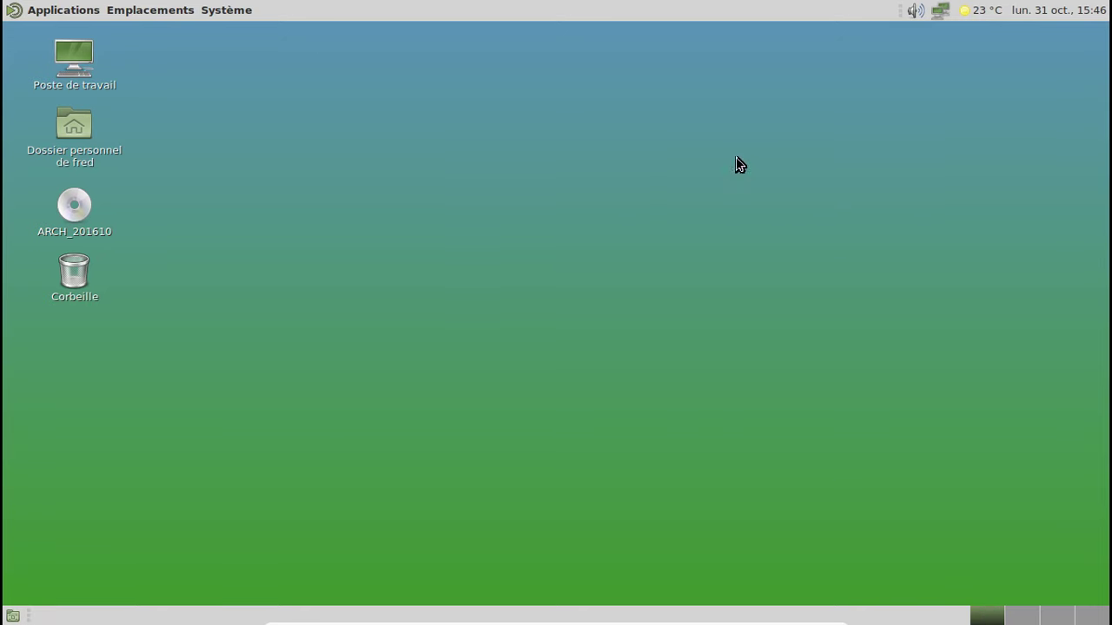
Add the MATE Menu applet to the empty area of the upper panel and close the list of items.
right_click(294, 9)
click(318, 33)
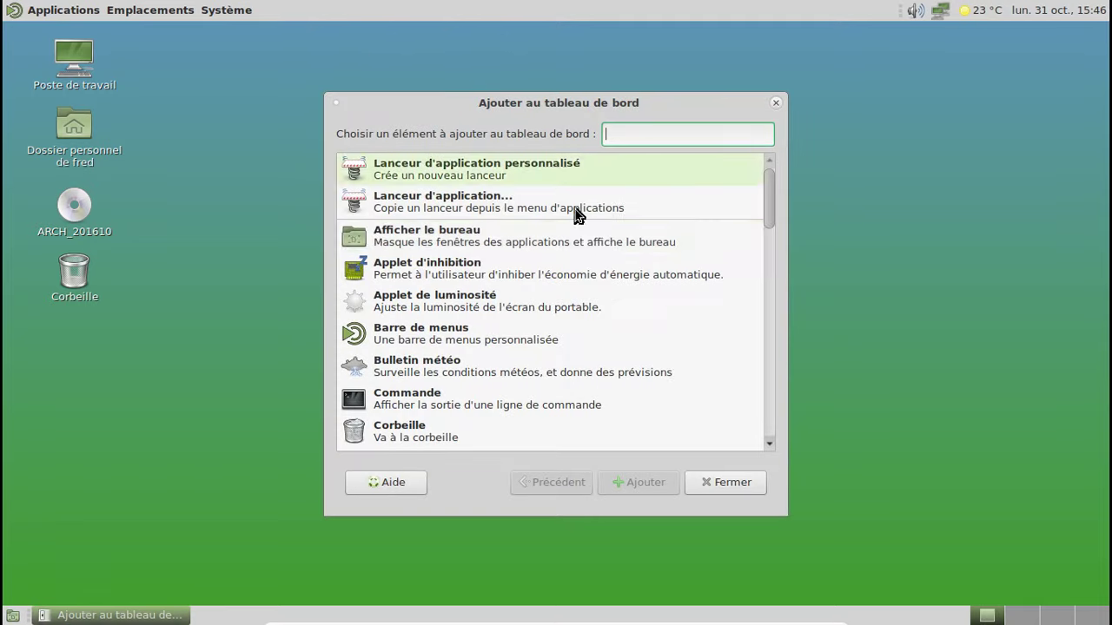
scroll(575, 209, down, 8)
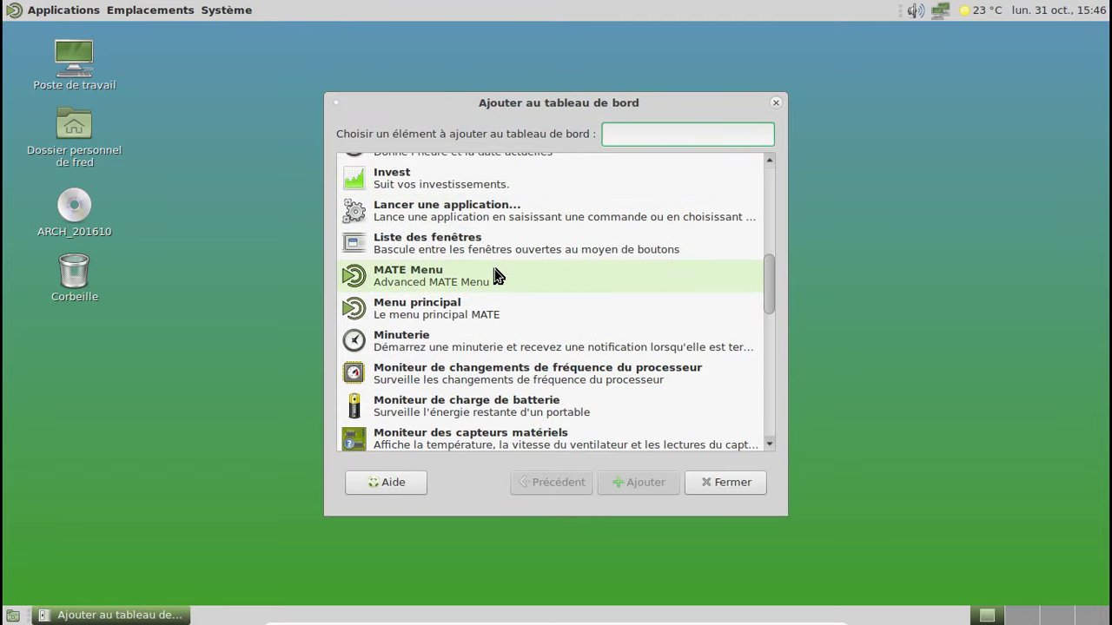
click(494, 271)
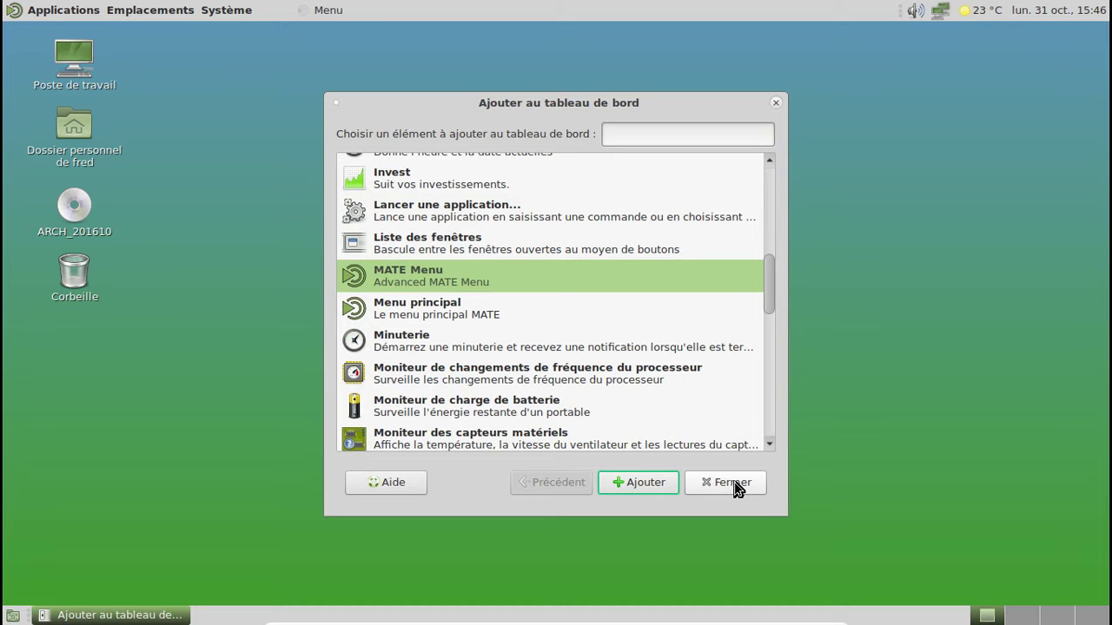
click(734, 485)
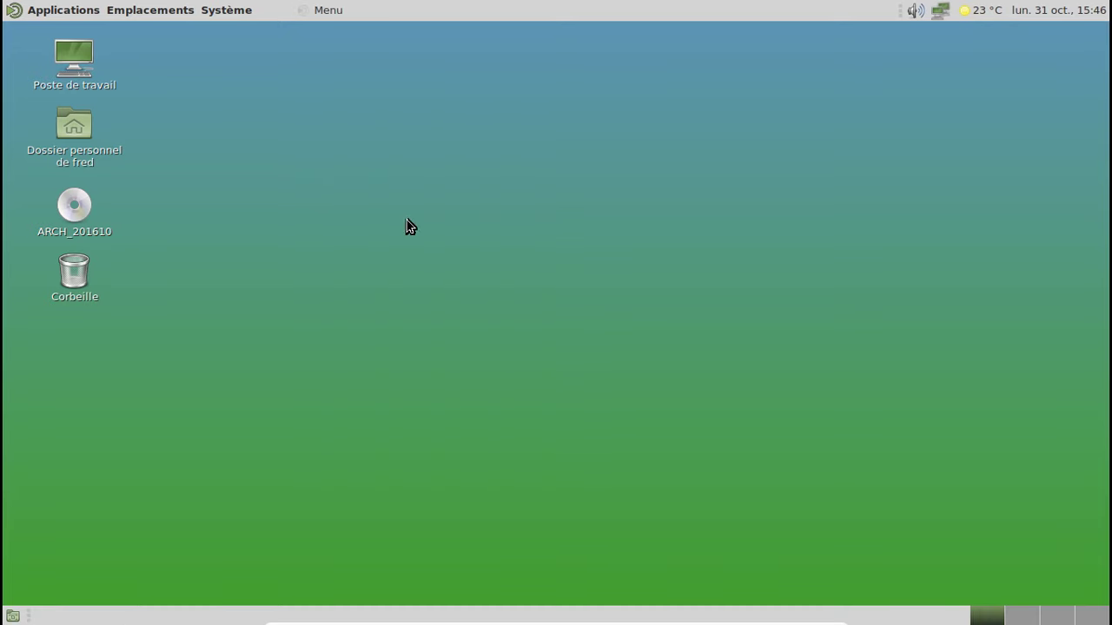
Show the MATE Menu's favourites, its full application list and its favourites again.
click(319, 10)
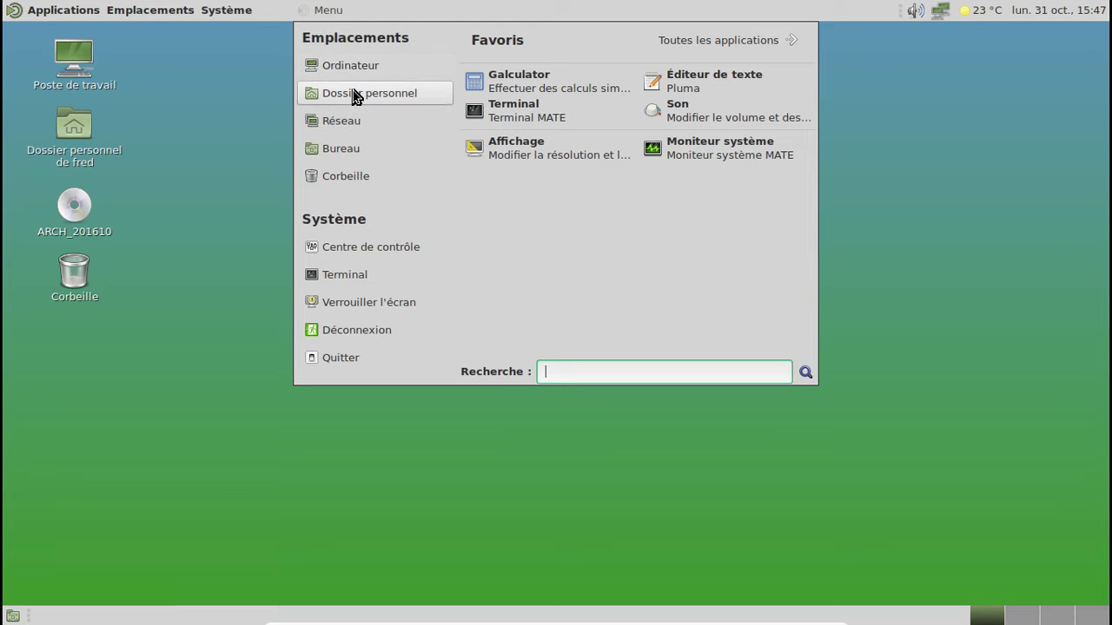
click(728, 43)
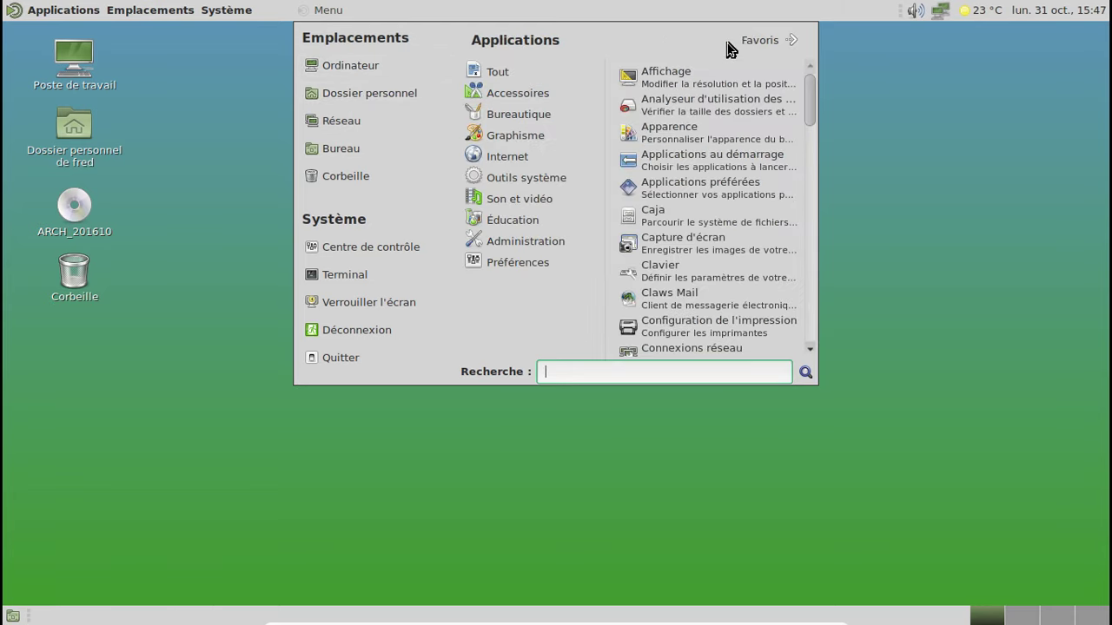
click(786, 41)
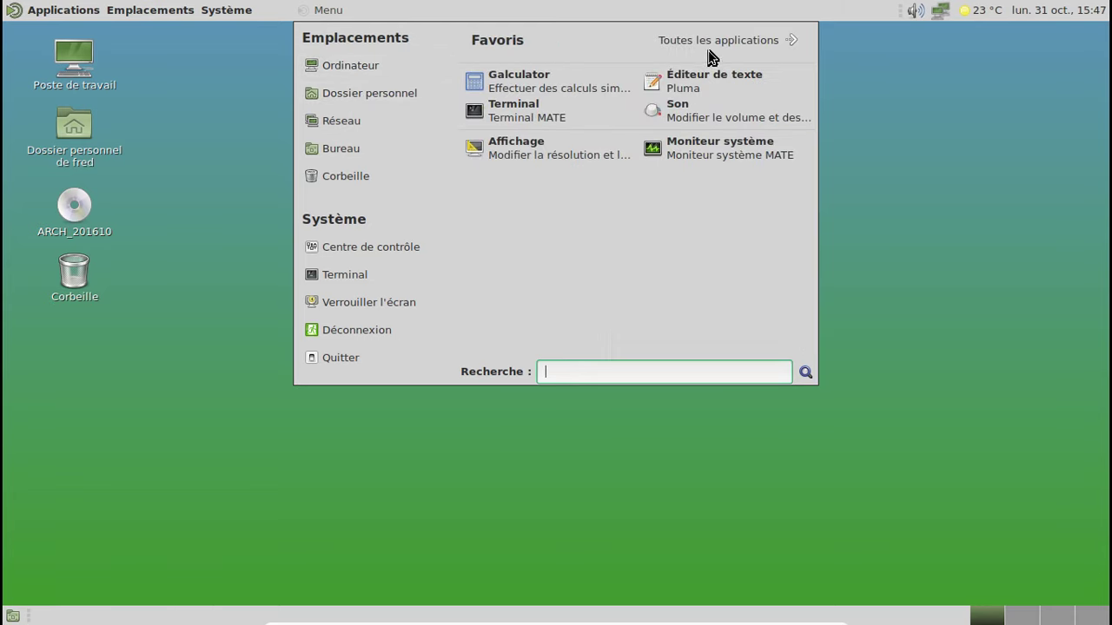
View the MATE Menu applet's About information, close it and remove the applet from the panel.
right_click(314, 13)
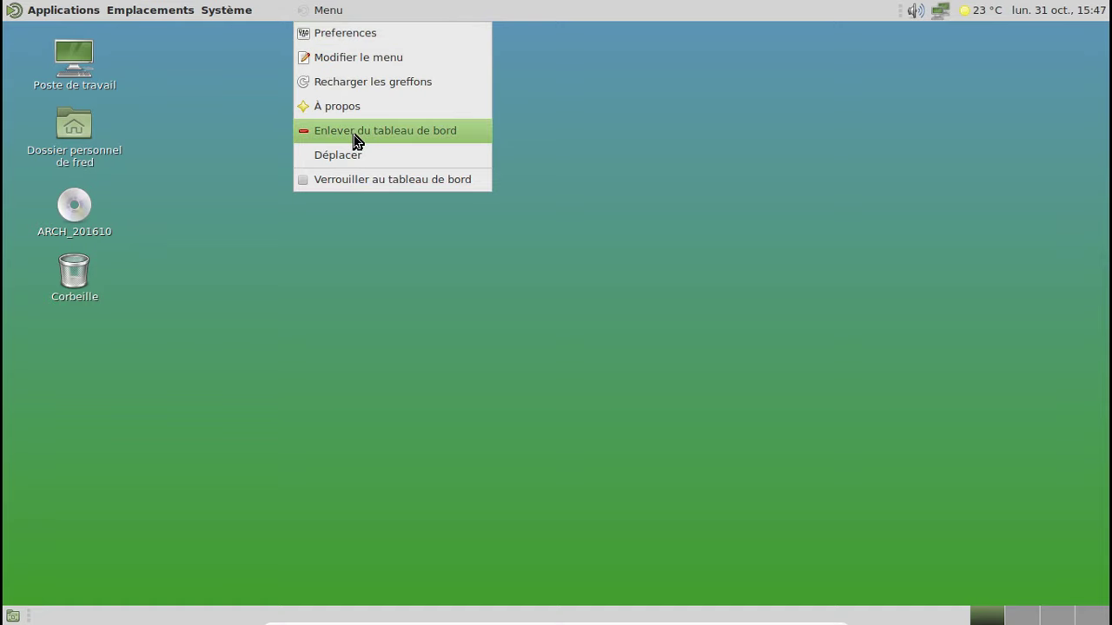
click(340, 106)
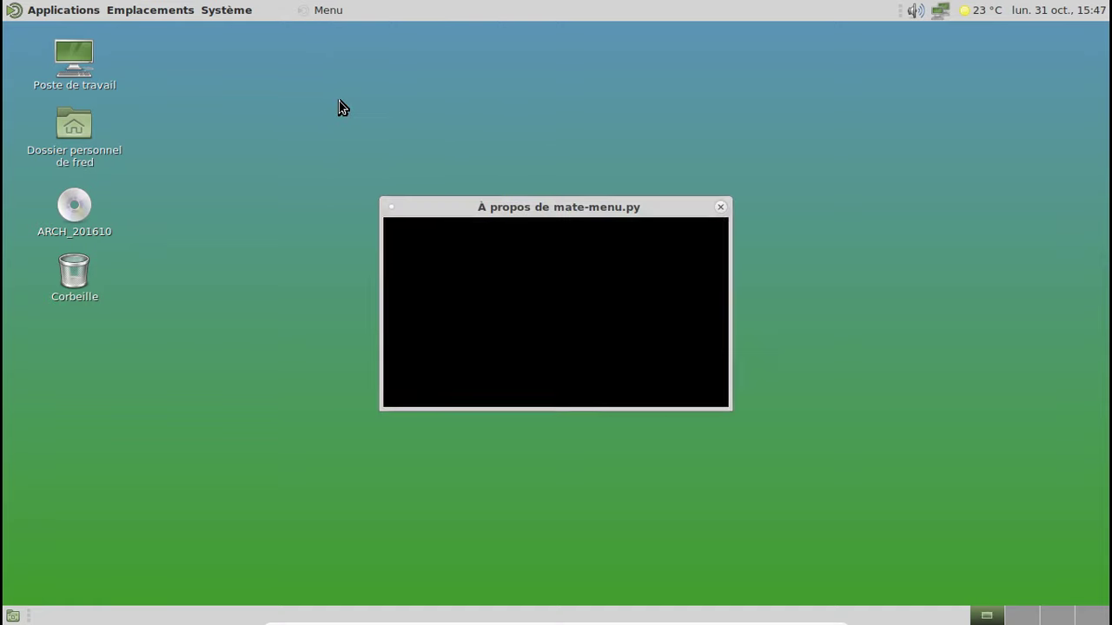
click(670, 379)
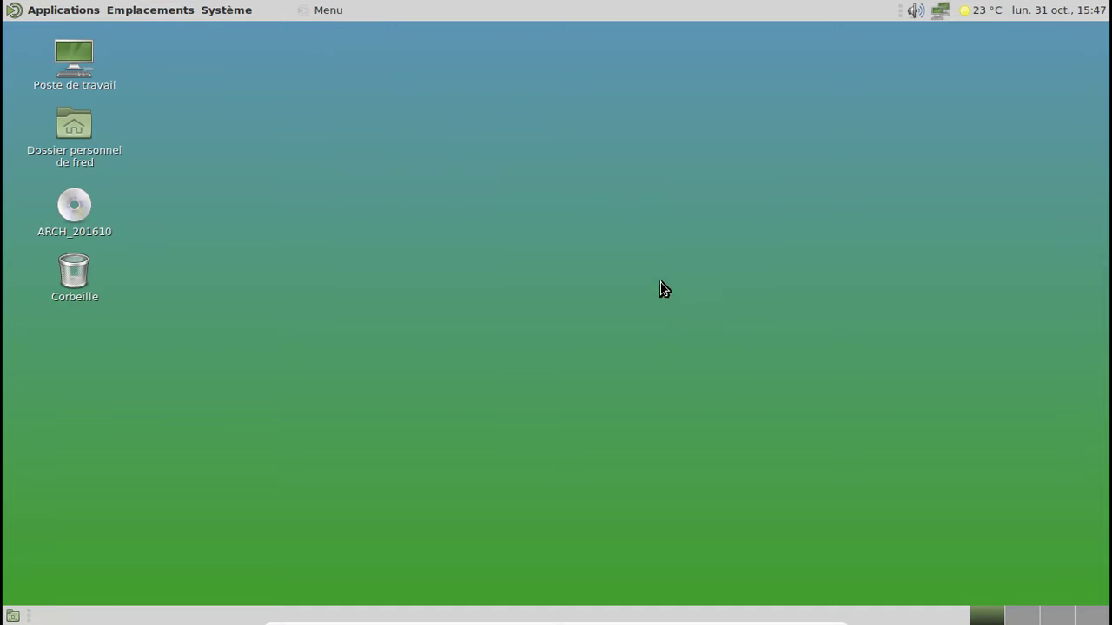
right_click(323, 15)
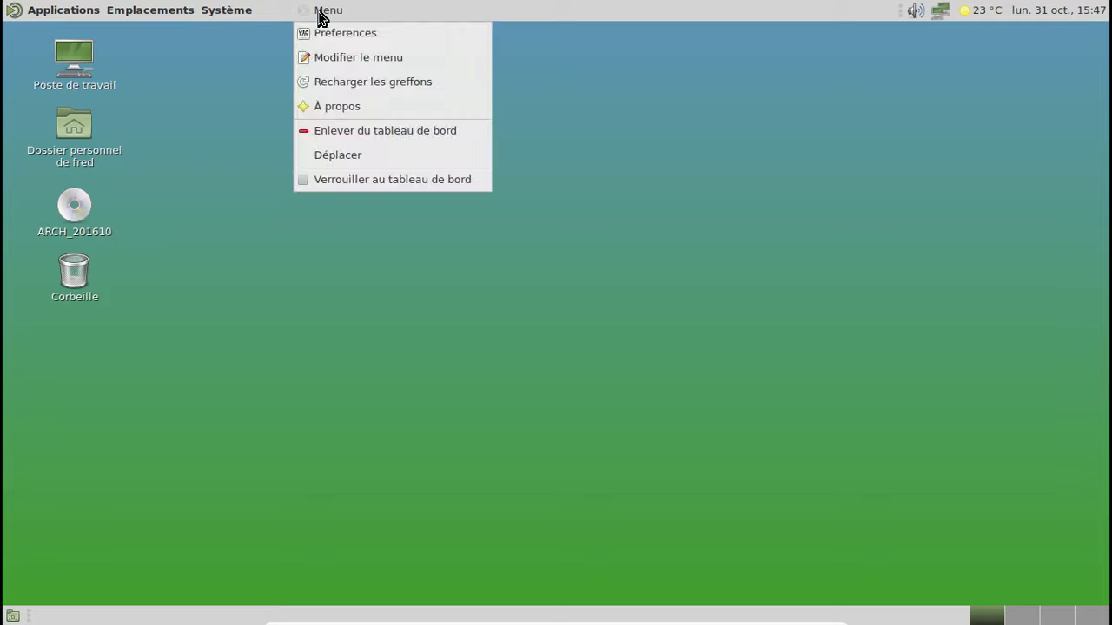
click(369, 132)
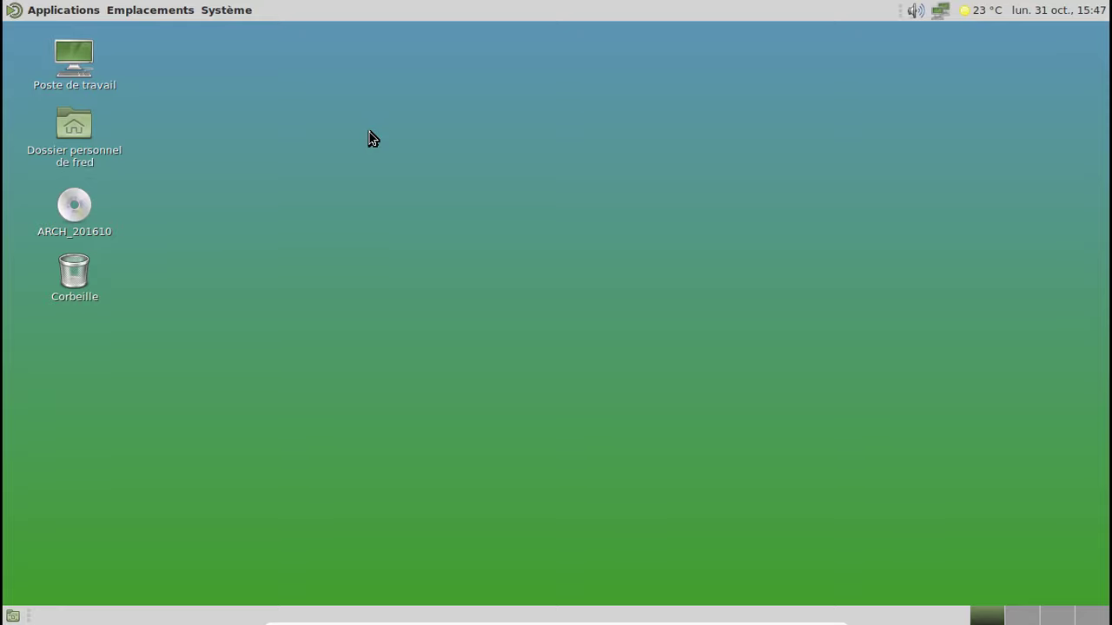
Examine the resource usage and system information in the MATE system monitor and close it.
click(92, 10)
mouse_move(106, 131)
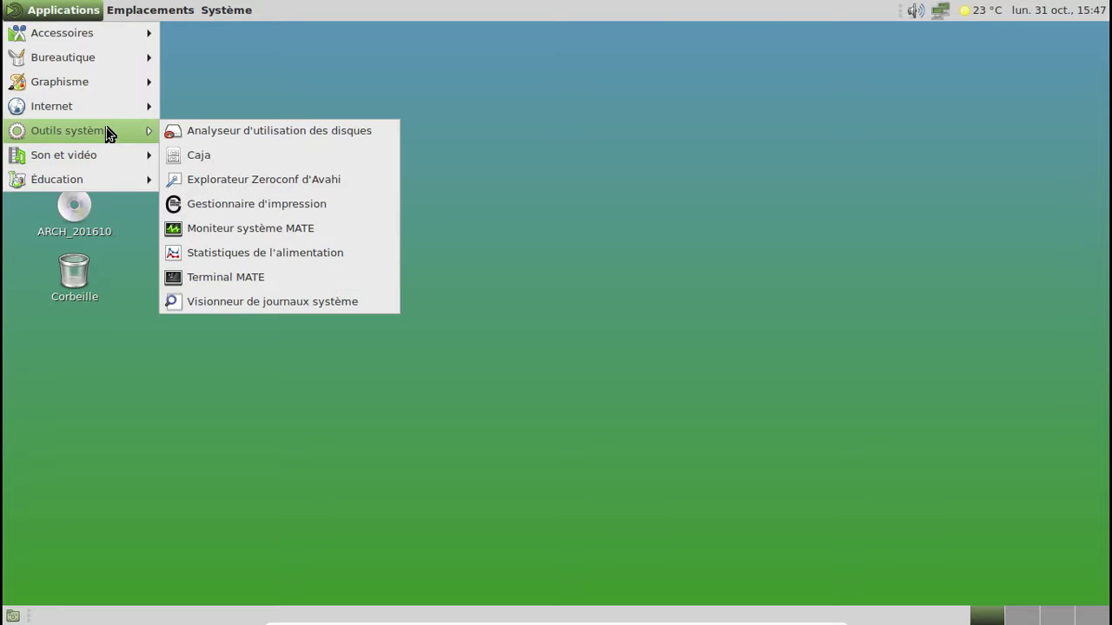
click(259, 228)
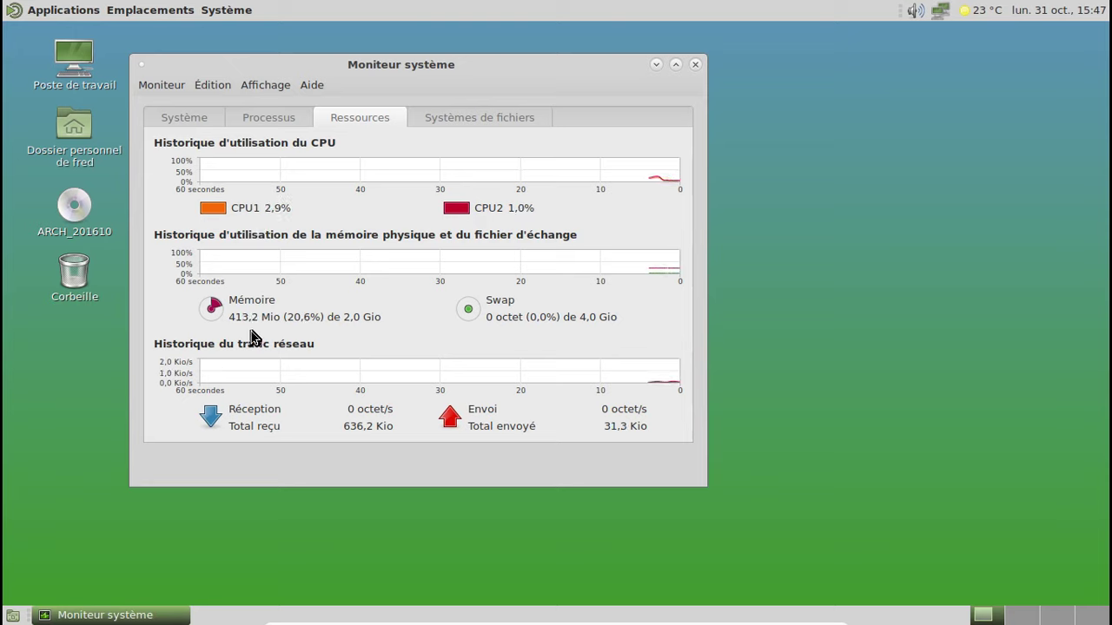
click(254, 122)
click(191, 120)
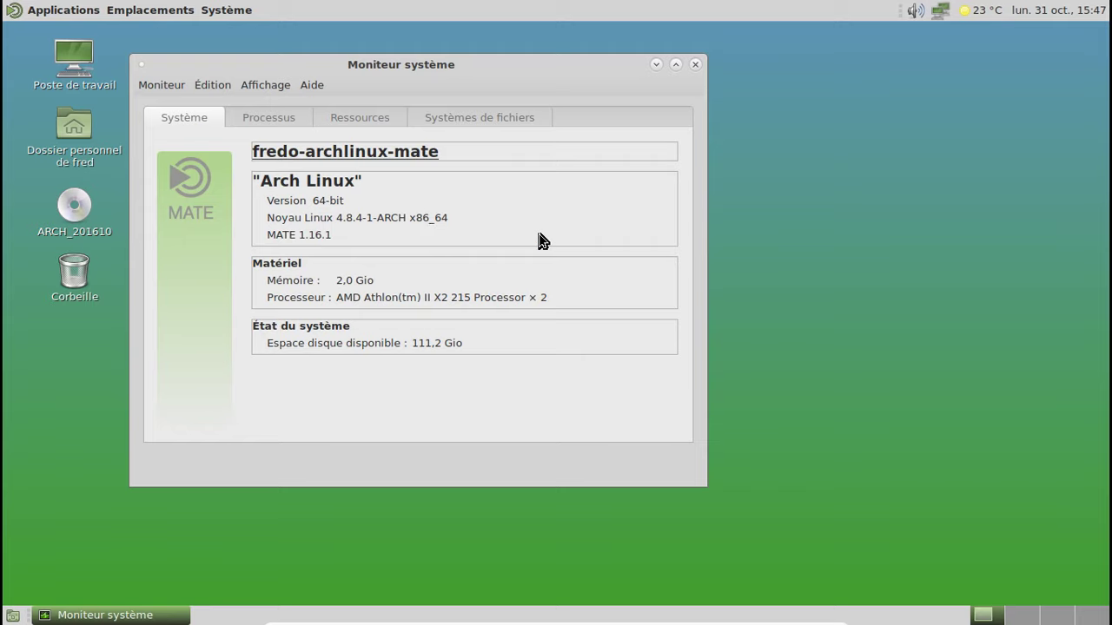
click(696, 65)
Shut down the MATE virtual machine from its system options and confirm the shutdown.
click(228, 9)
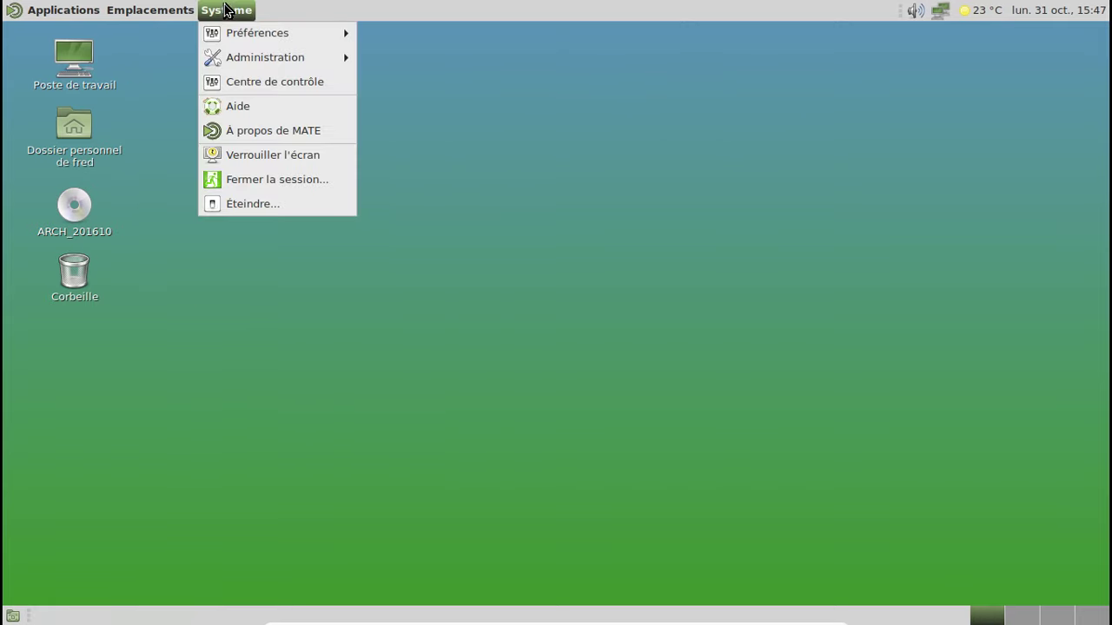
click(264, 206)
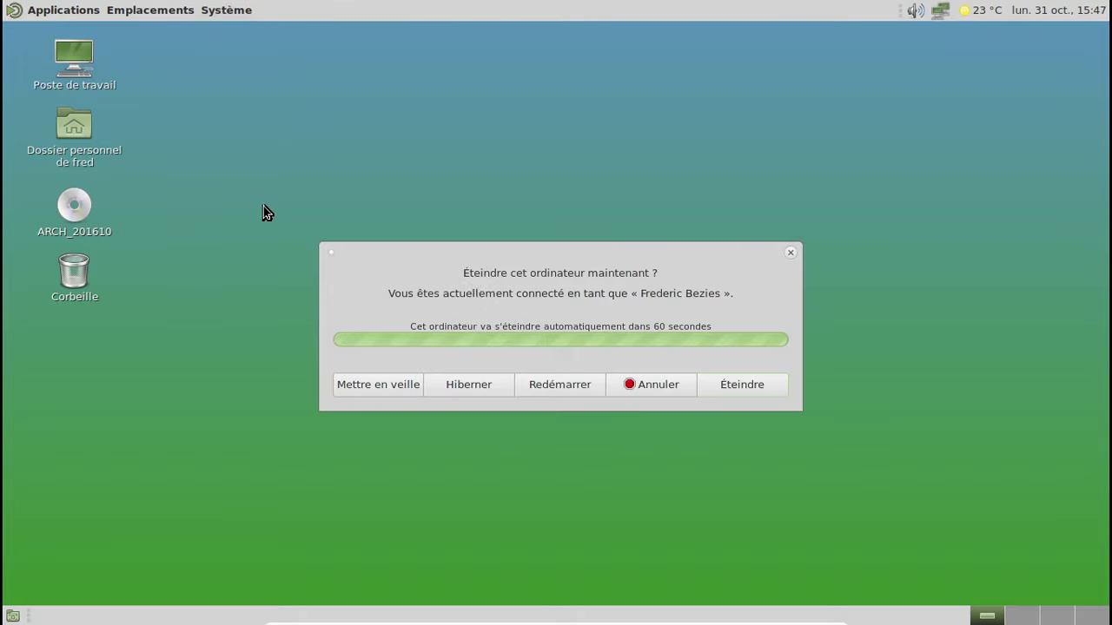
click(730, 390)
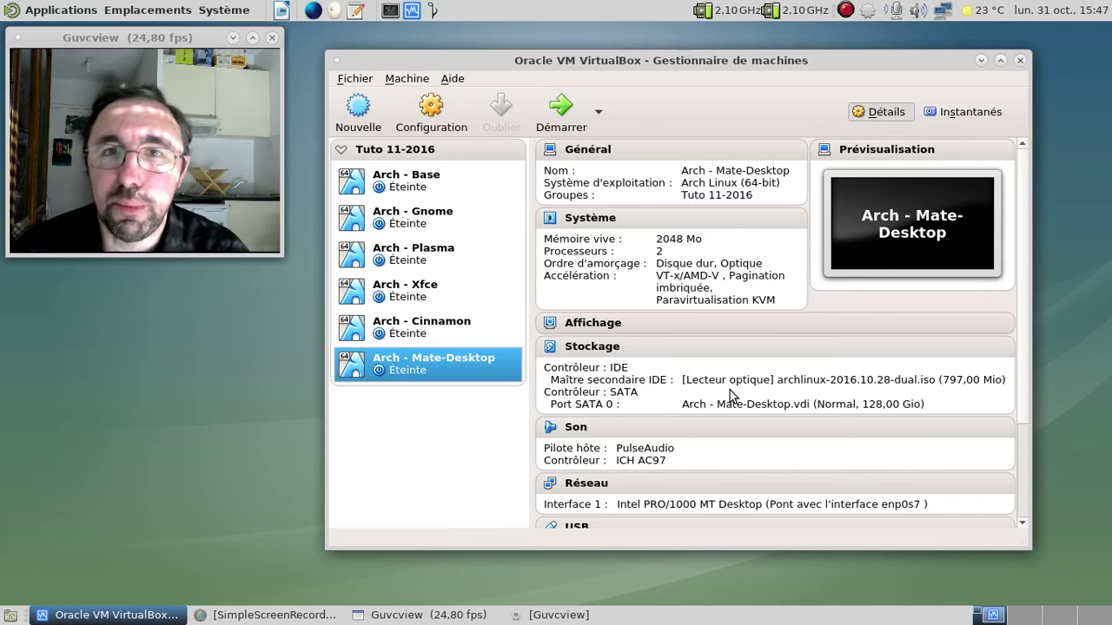
right_click(846, 11)
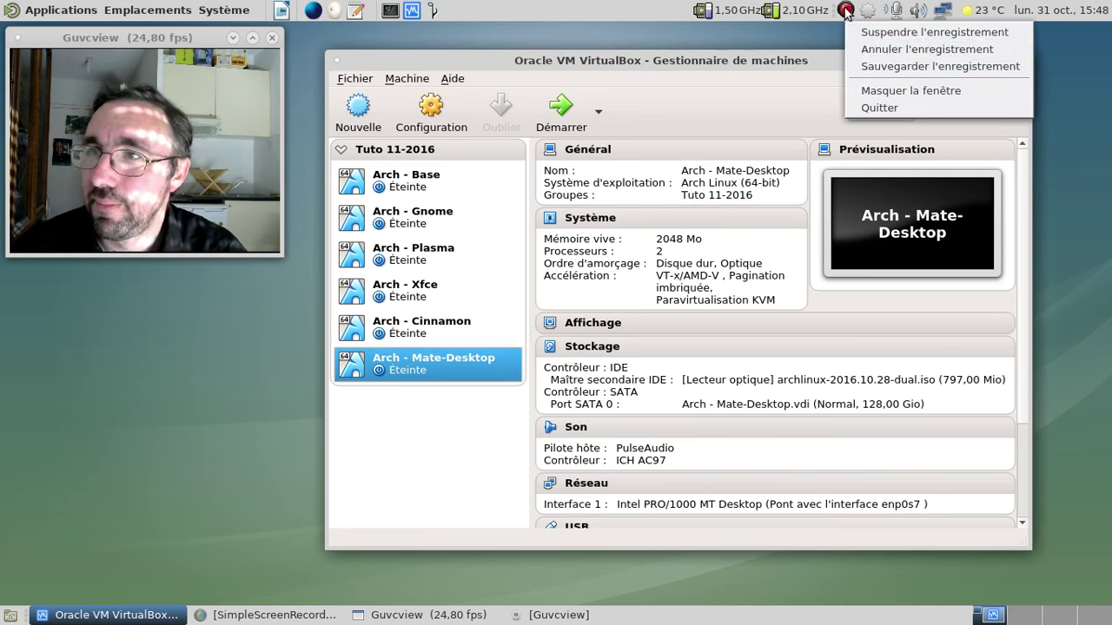